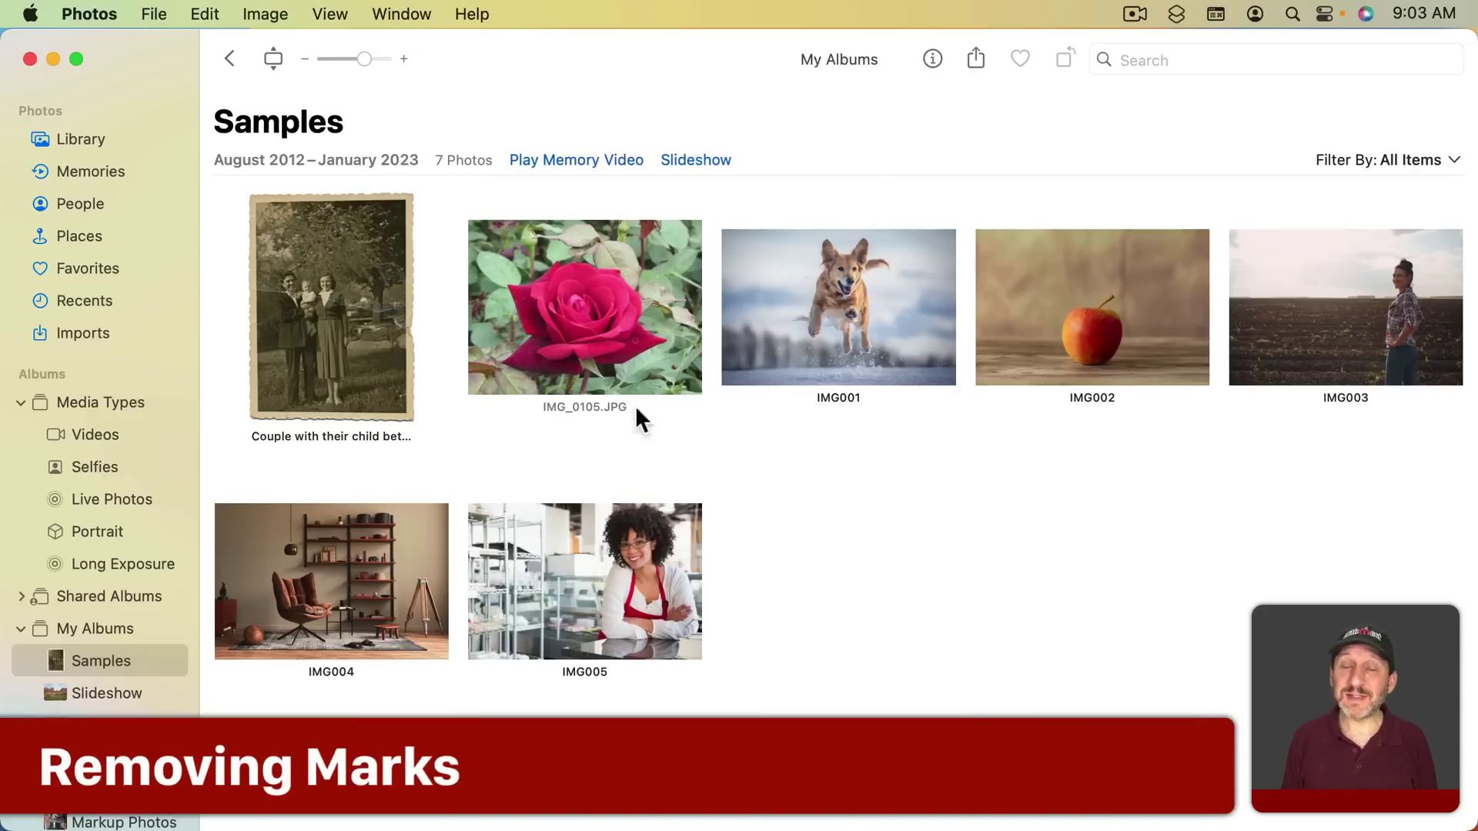
Open the rose photo IMG_0105.JPG on its own and zoom in to inspect the water droplet.
double_click(562, 353)
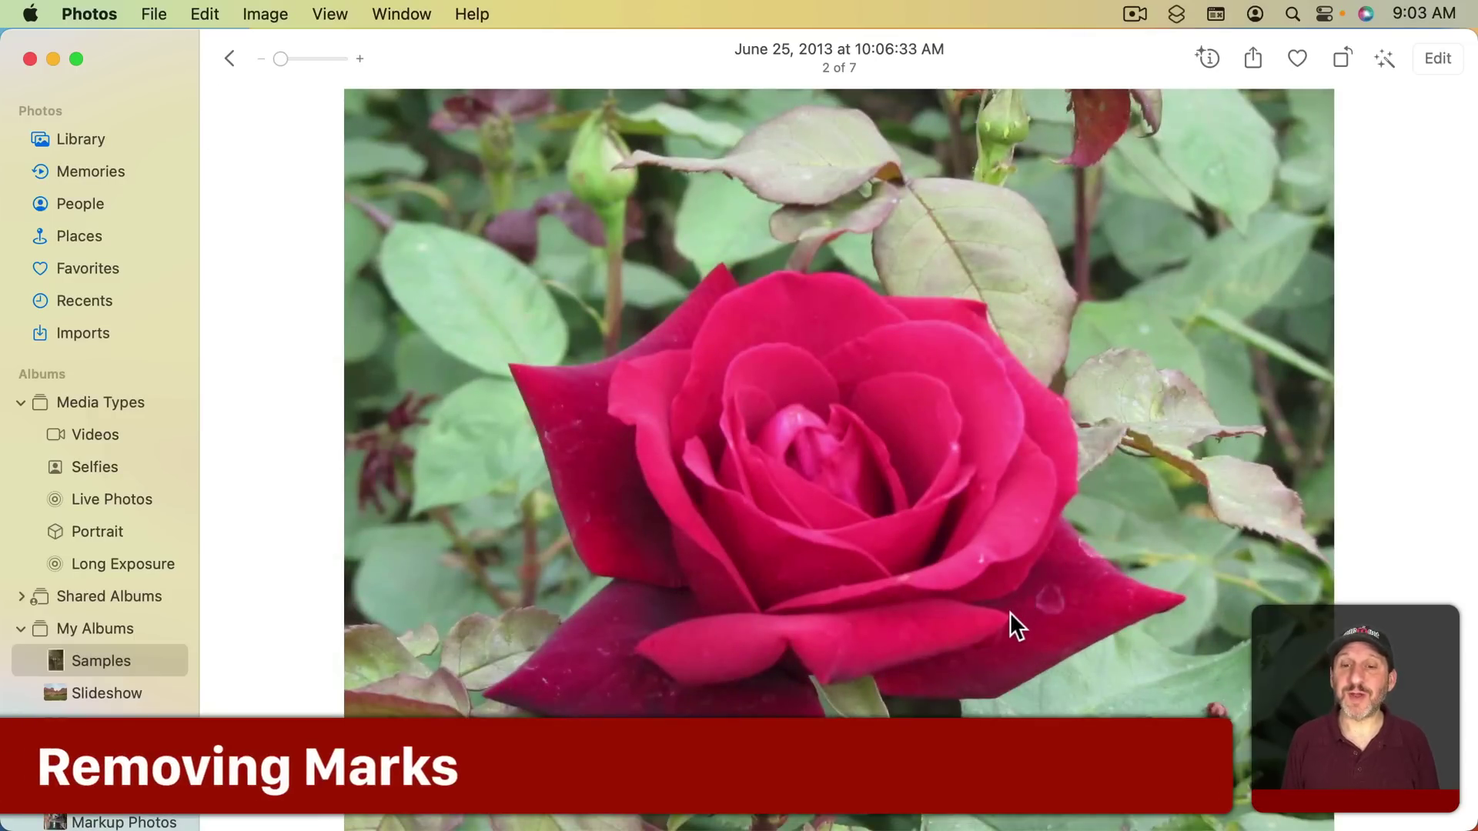
scroll(1010, 612, up, 10)
drag(992, 549, 383, 426)
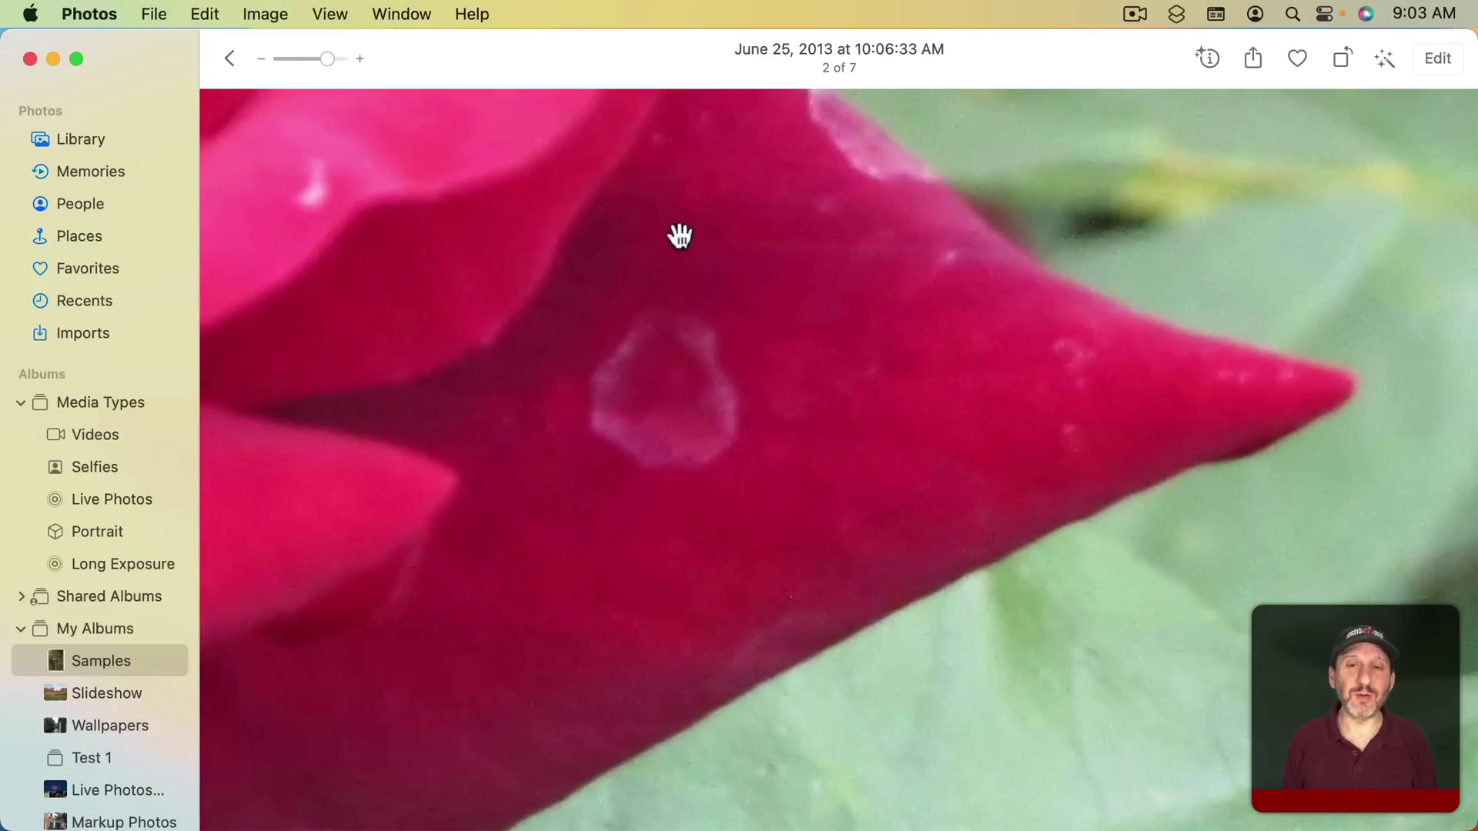
scroll(709, 408, down, 10)
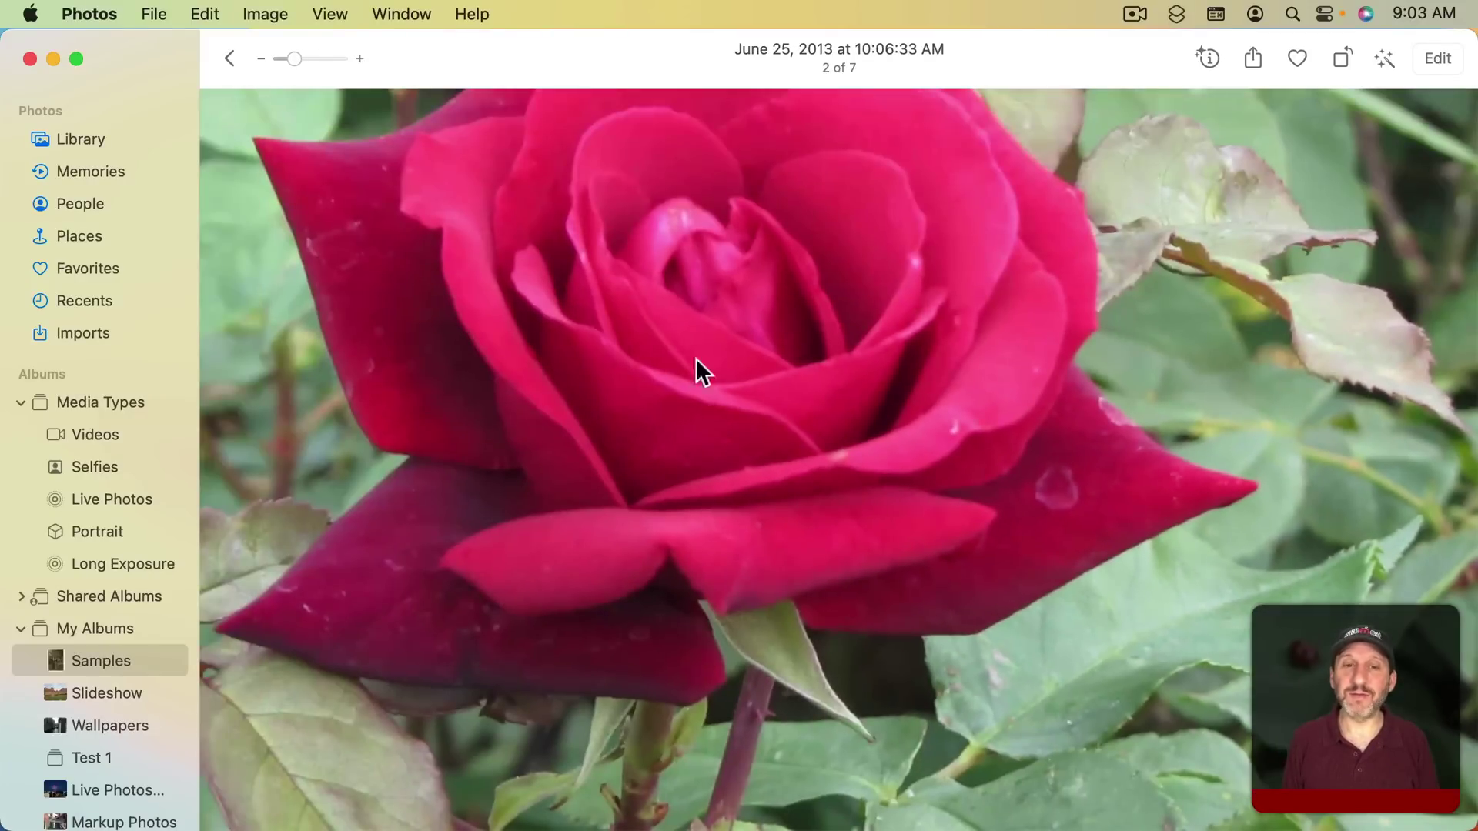
scroll(678, 462, up, 2)
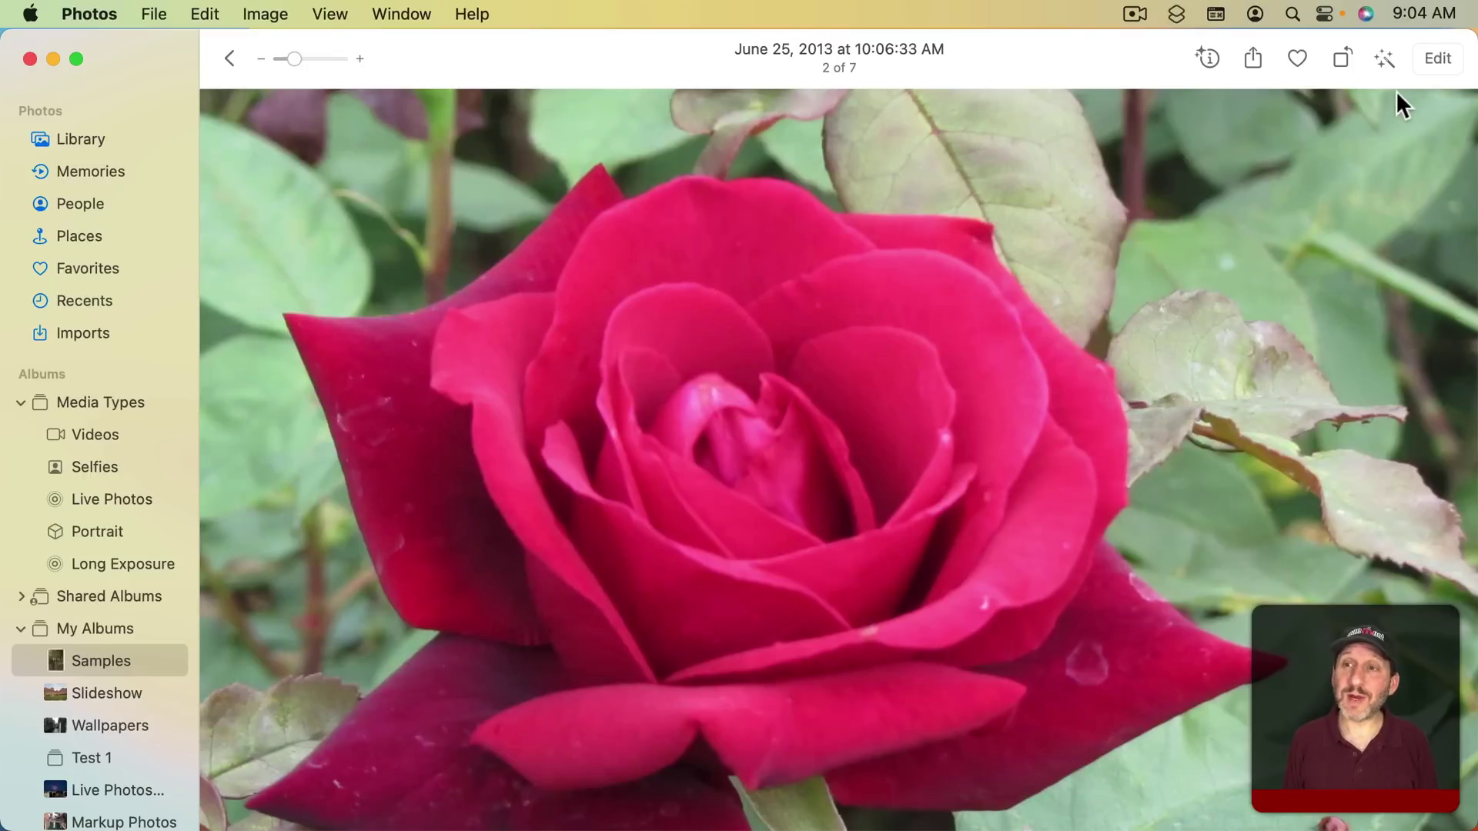
Edit the rose photo and expand the Retouch adjustment to show its brush and Size slider.
click(1421, 62)
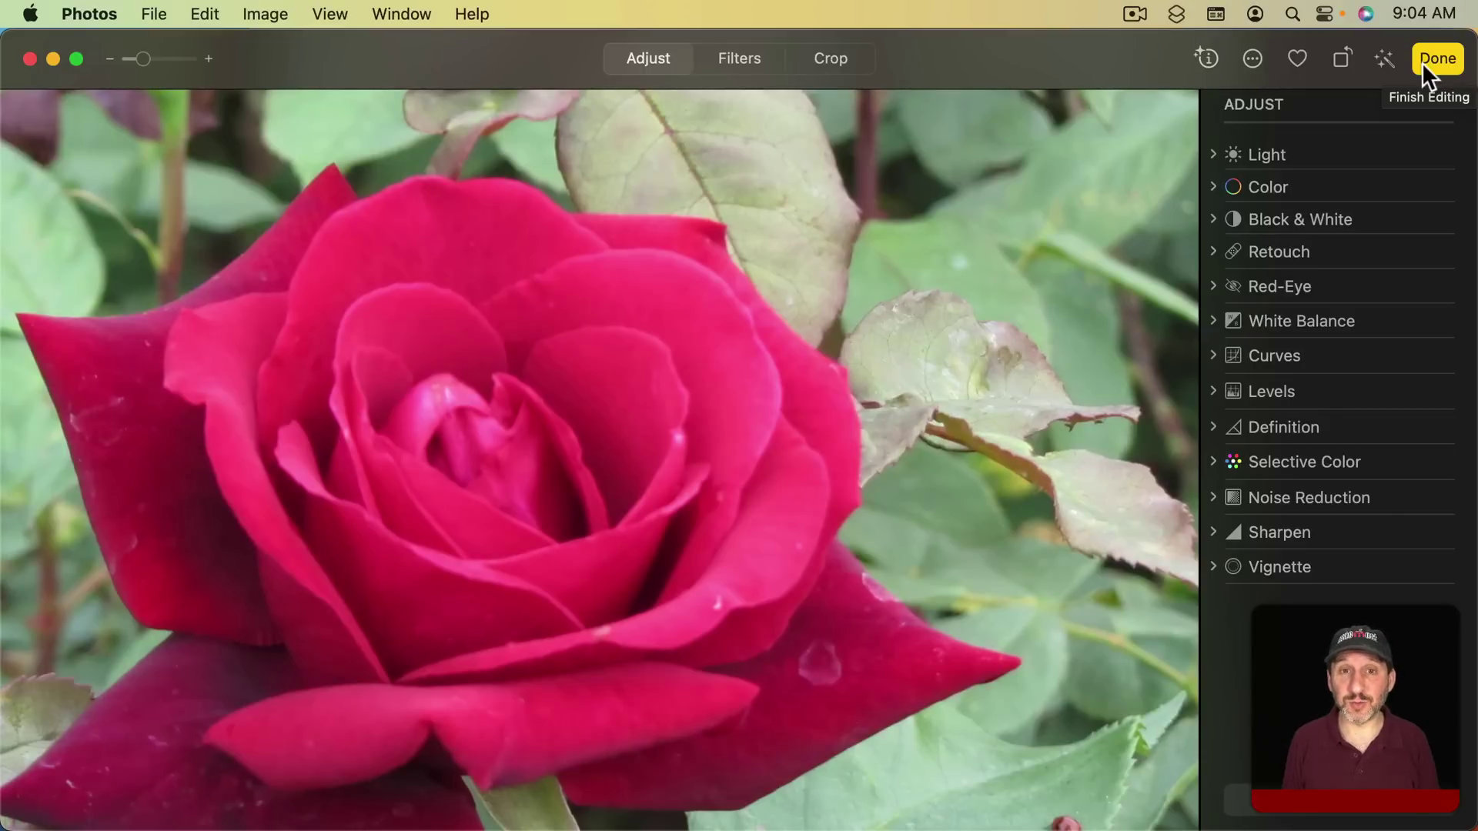
click(645, 60)
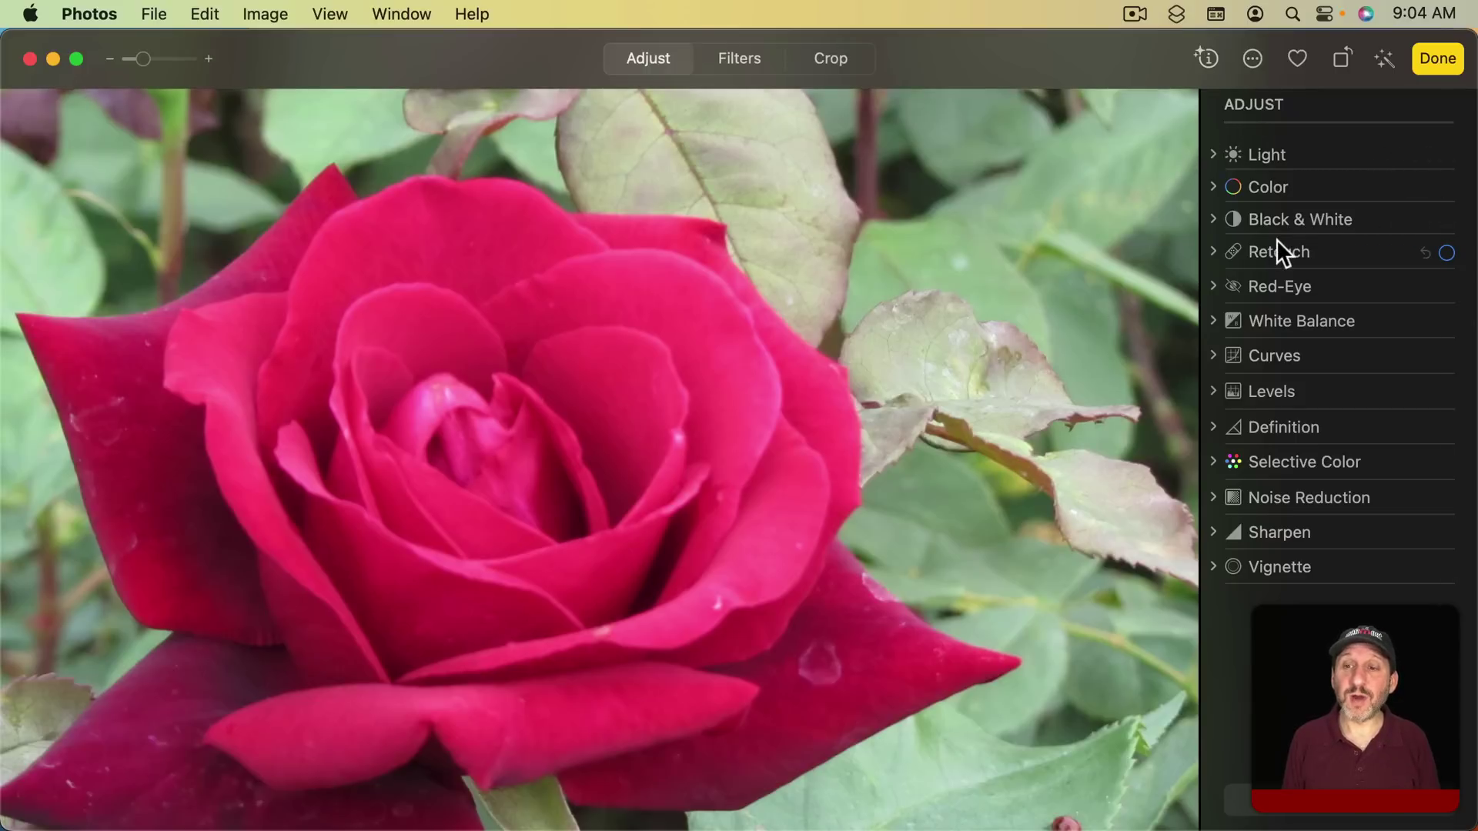
click(1213, 251)
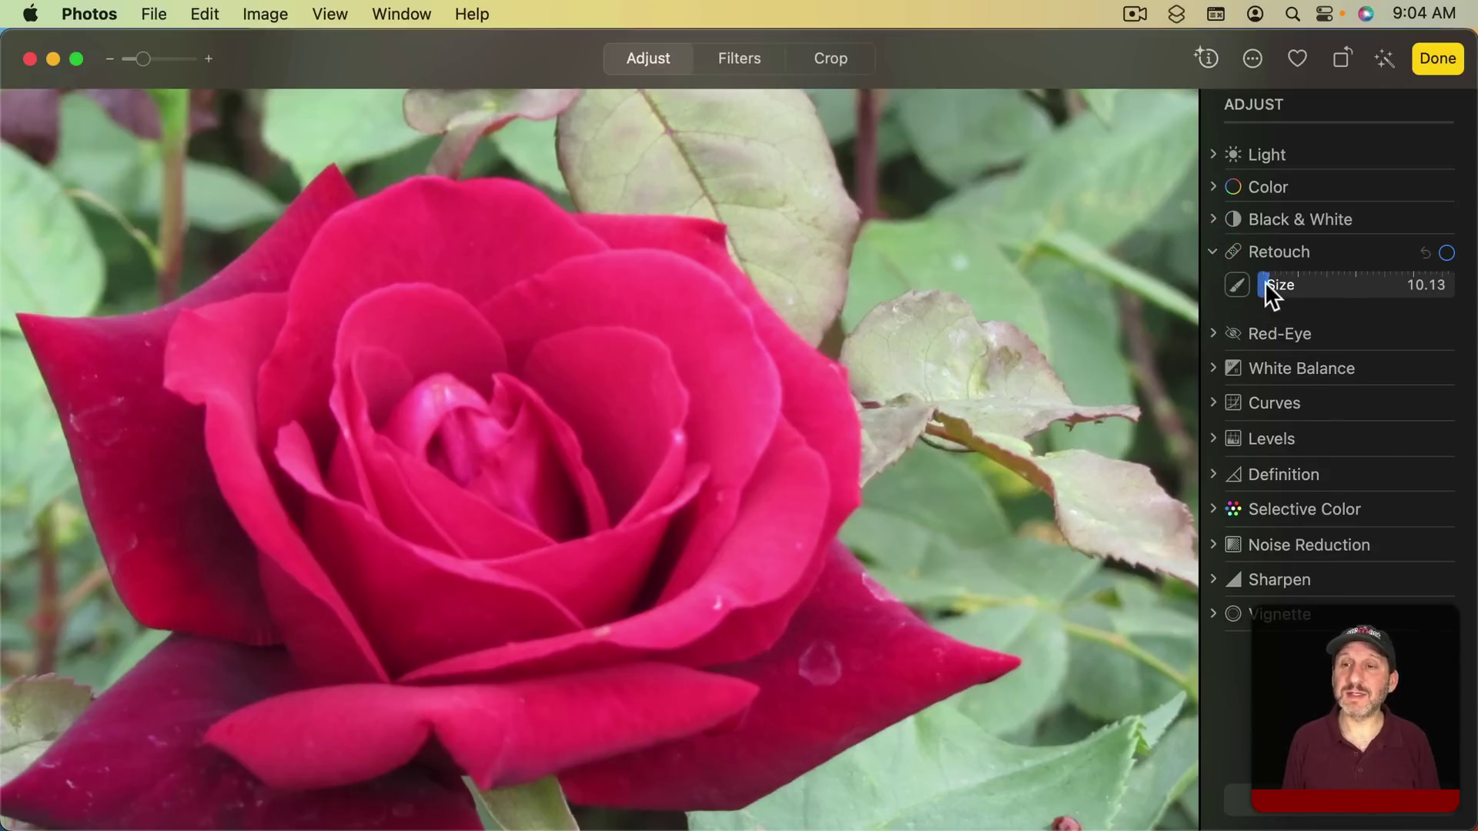
Set the Retouch brush to about 93.43 and erase the water droplet on the lower petal.
mouse_move(1264, 282)
mouse_down()
mouse_move(1389, 289)
mouse_move(1347, 291)
mouse_move(1364, 291)
mouse_up()
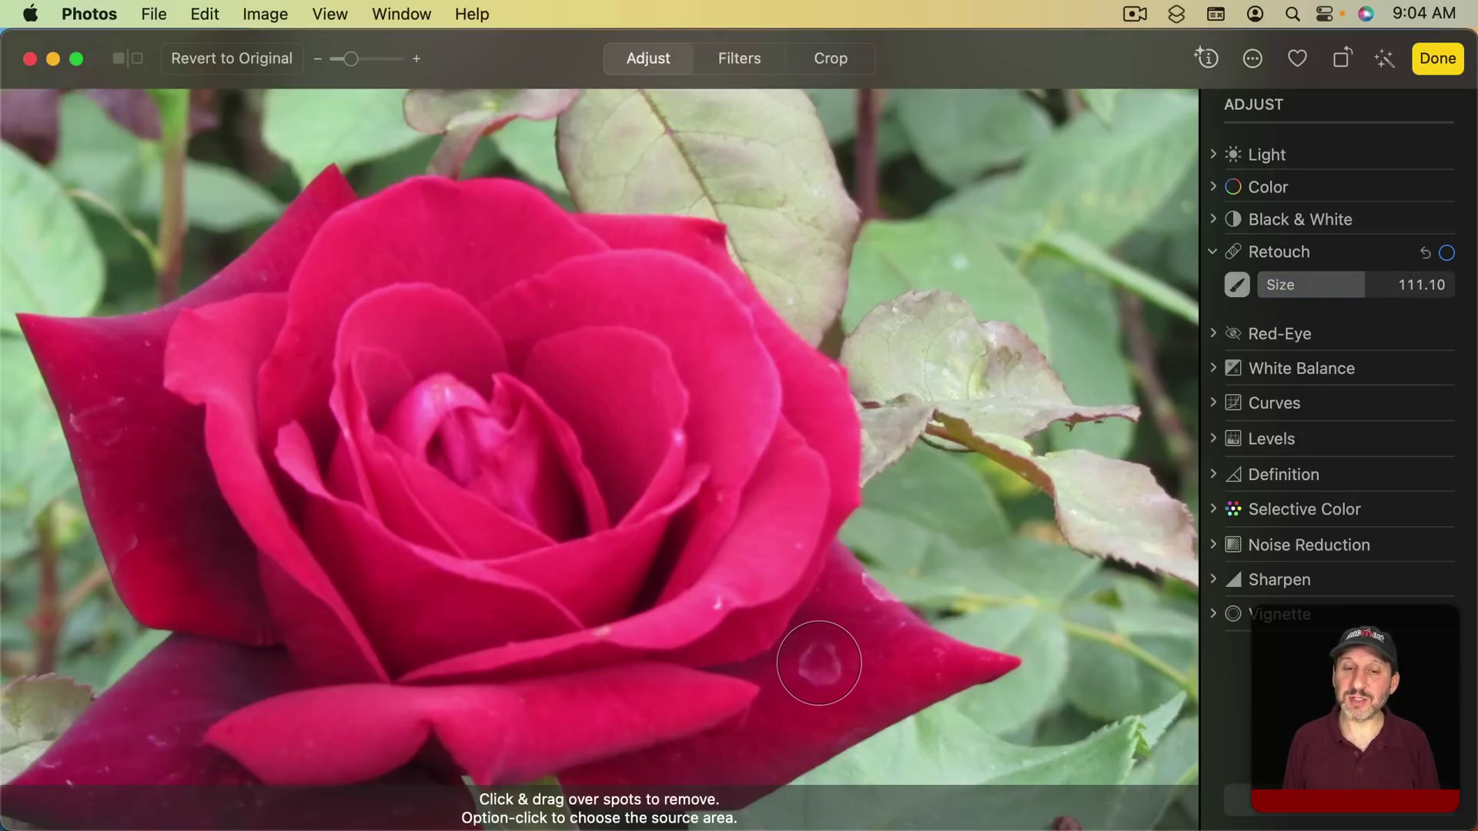
drag(1364, 285, 1346, 284)
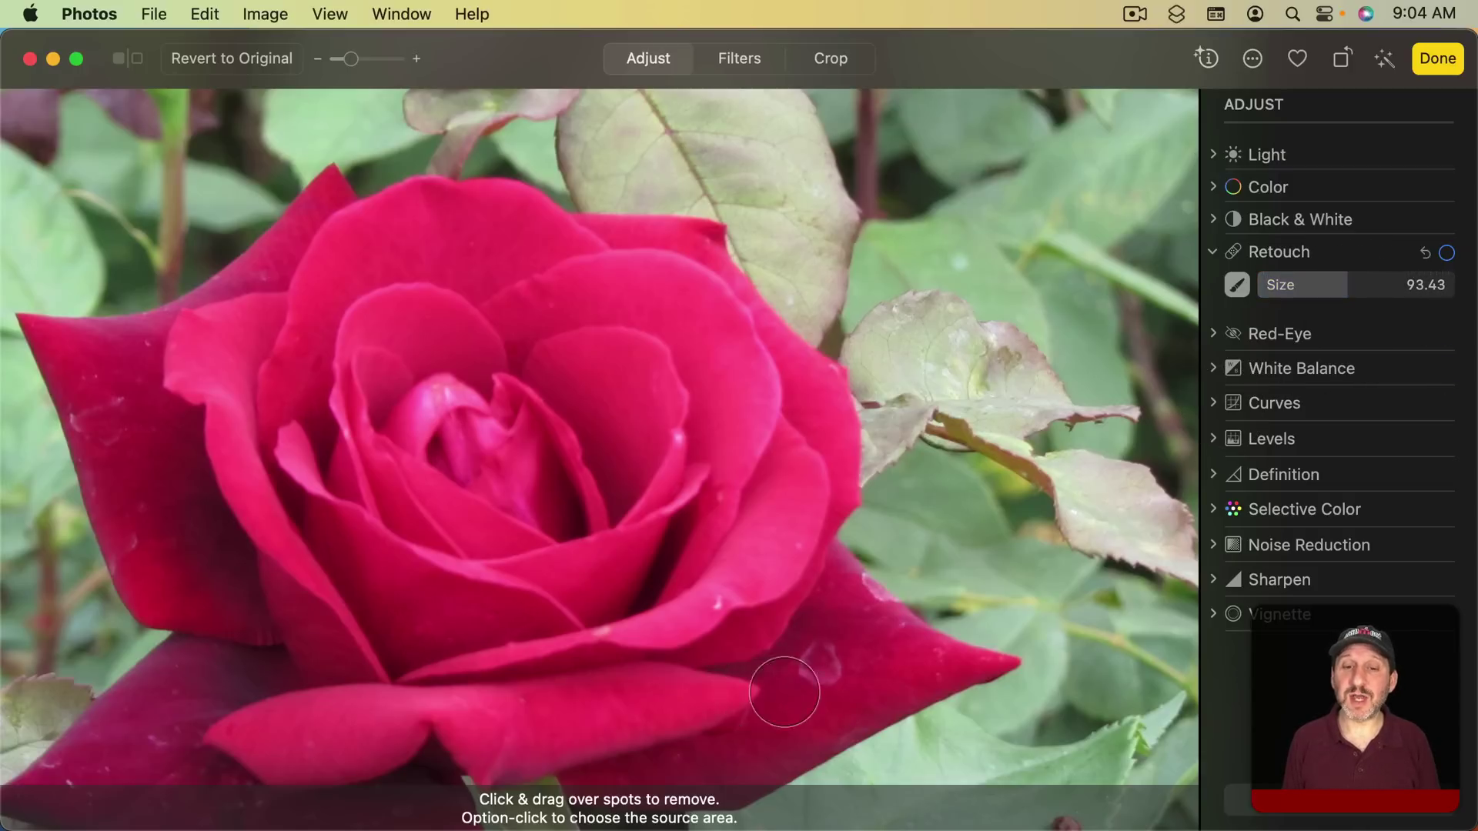
click(1236, 287)
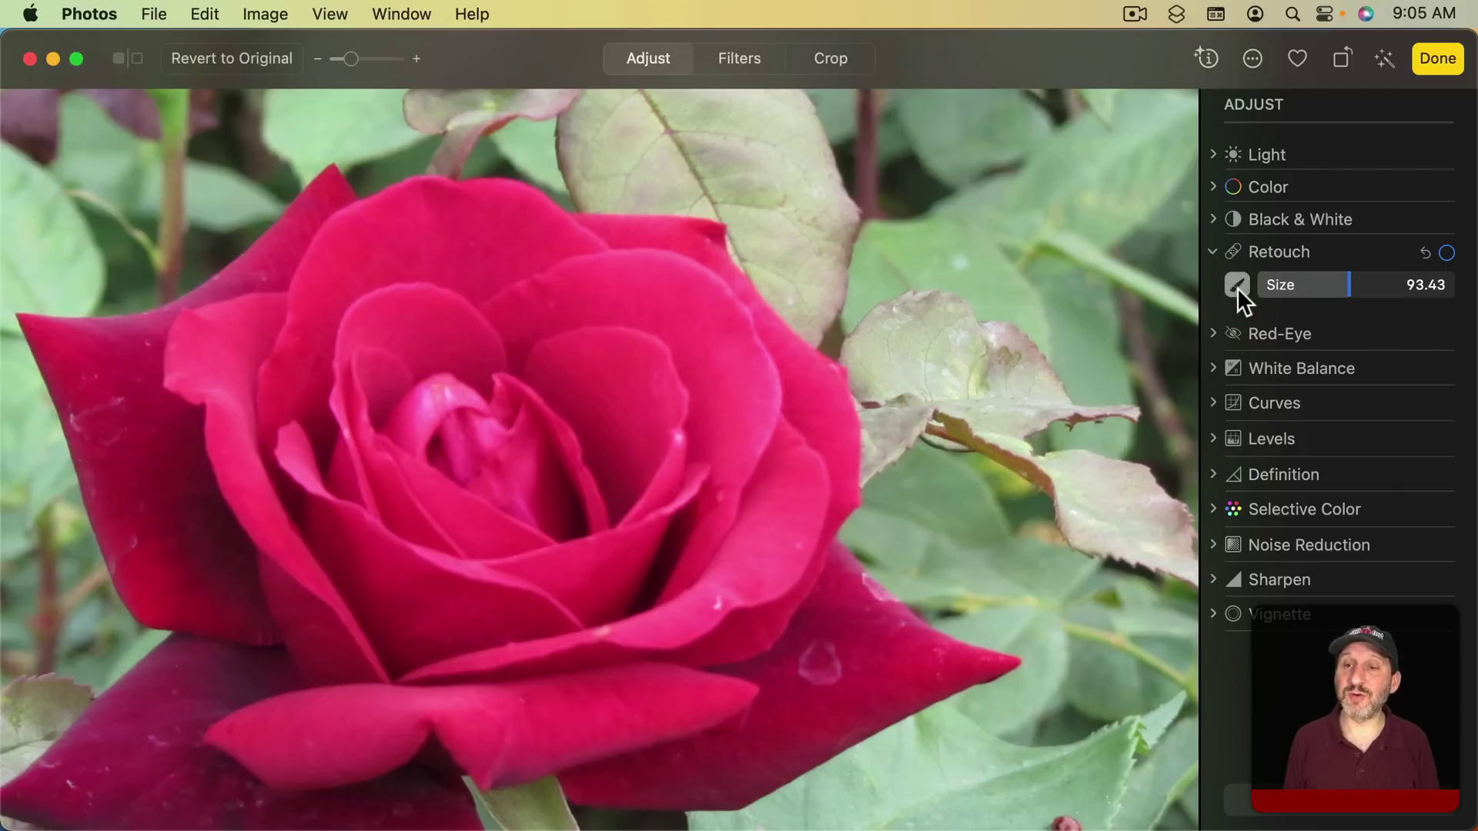
click(1236, 288)
click(1236, 285)
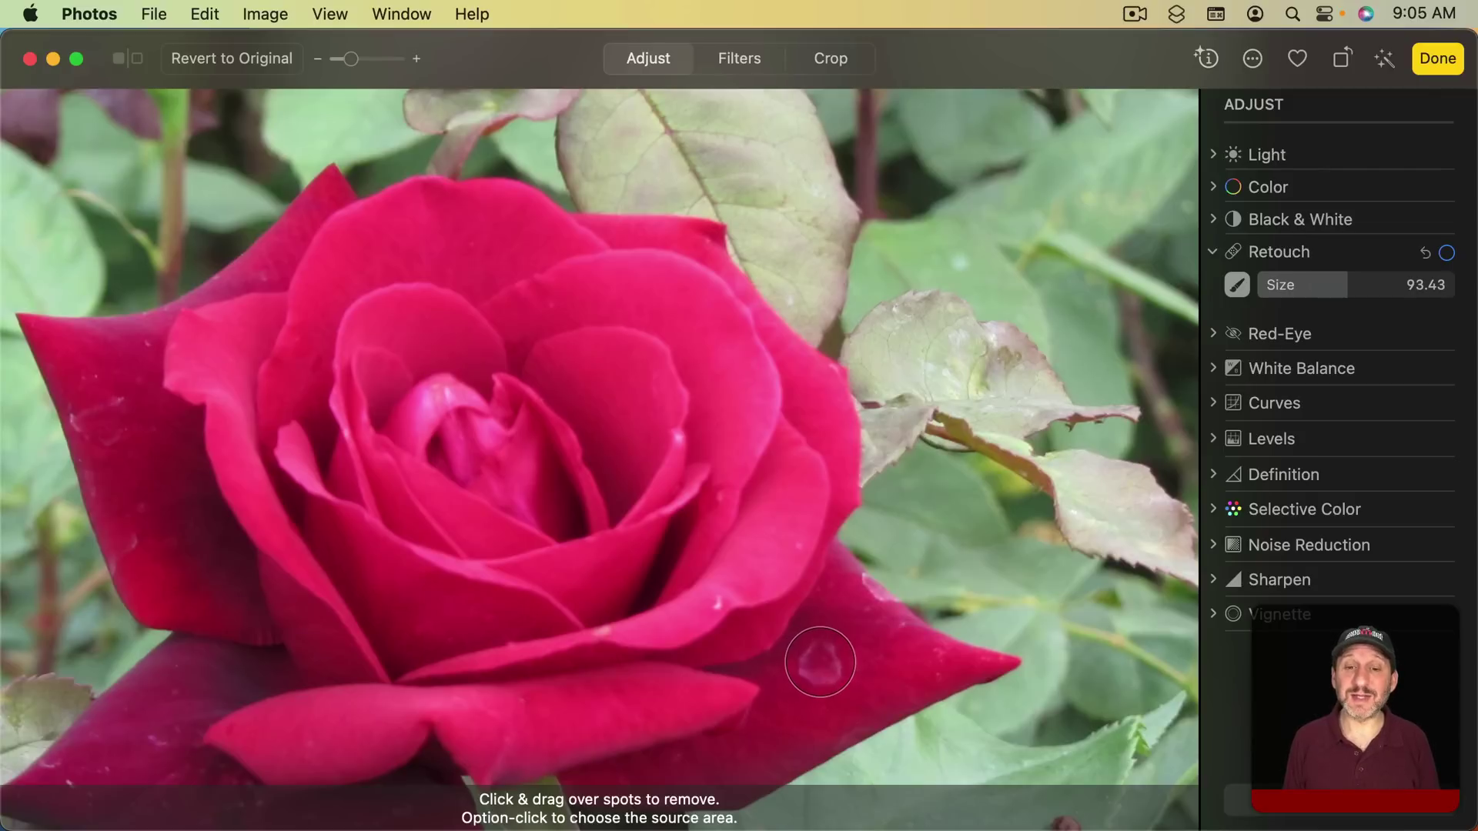
click(820, 662)
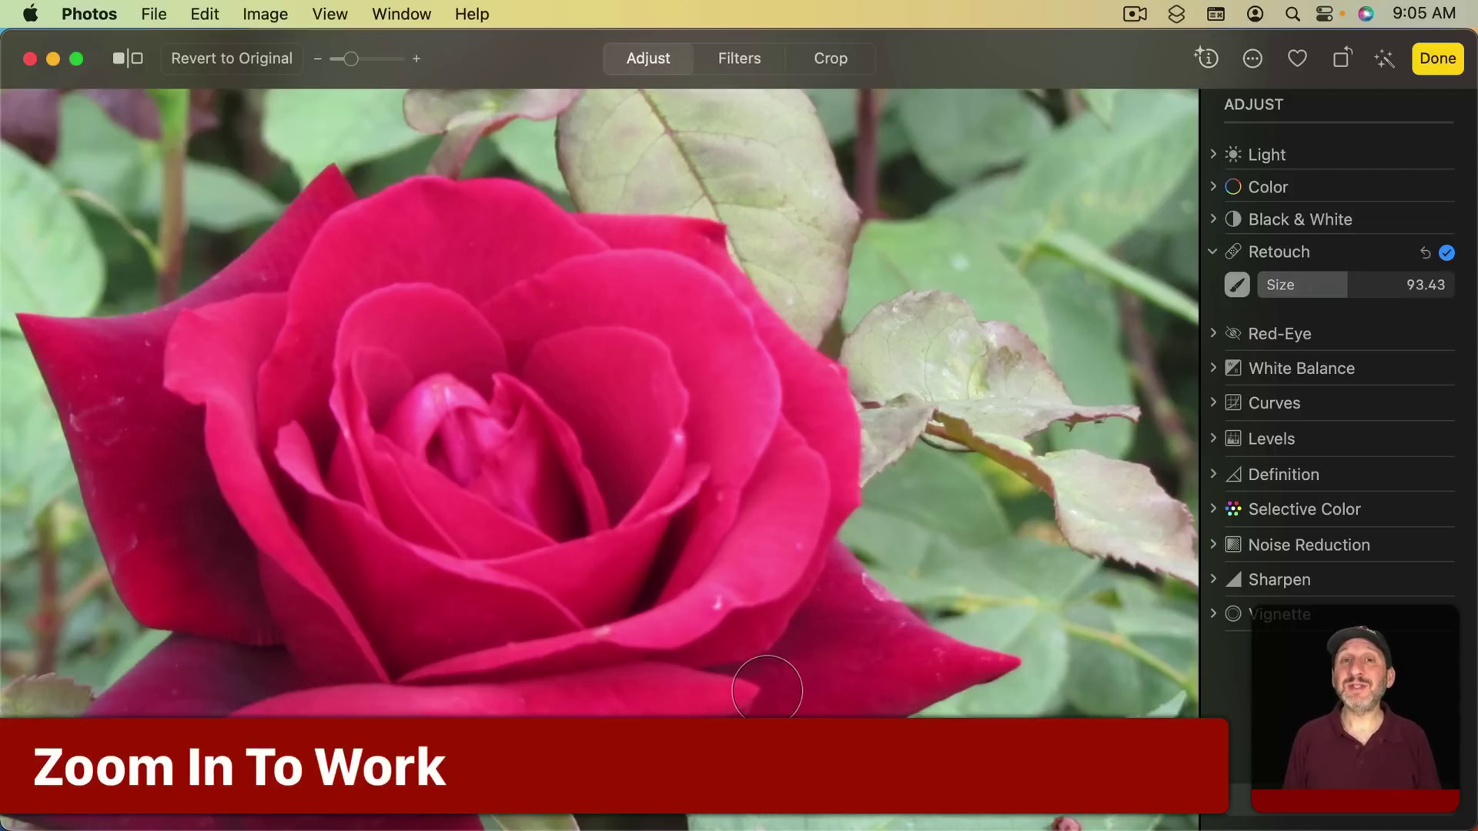
Zoom out one step, shrink the Retouch brush to 28.23, and remove the inner petal's white speck.
scroll(704, 652, up, 5)
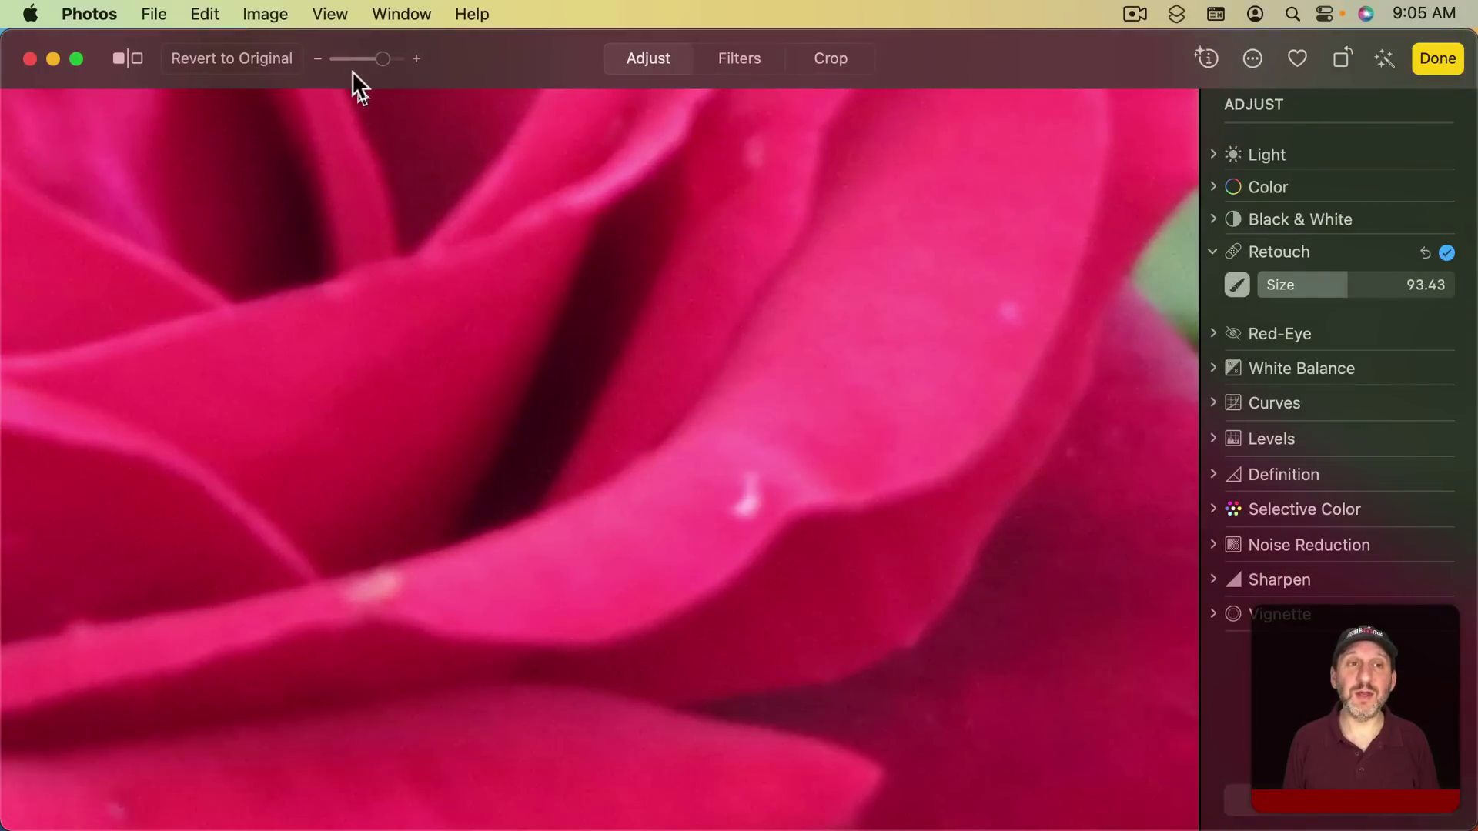
click(331, 15)
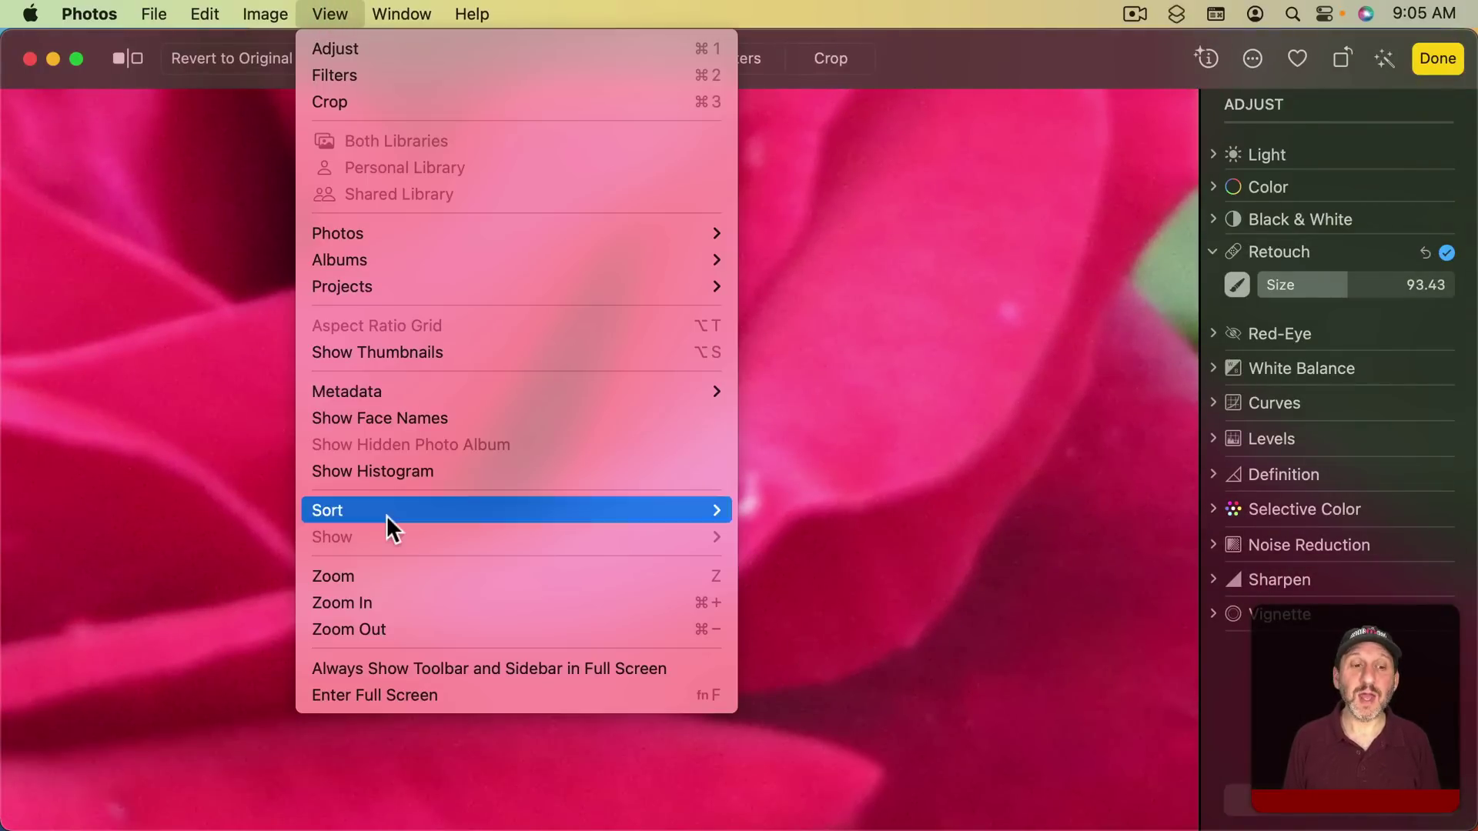
click(437, 628)
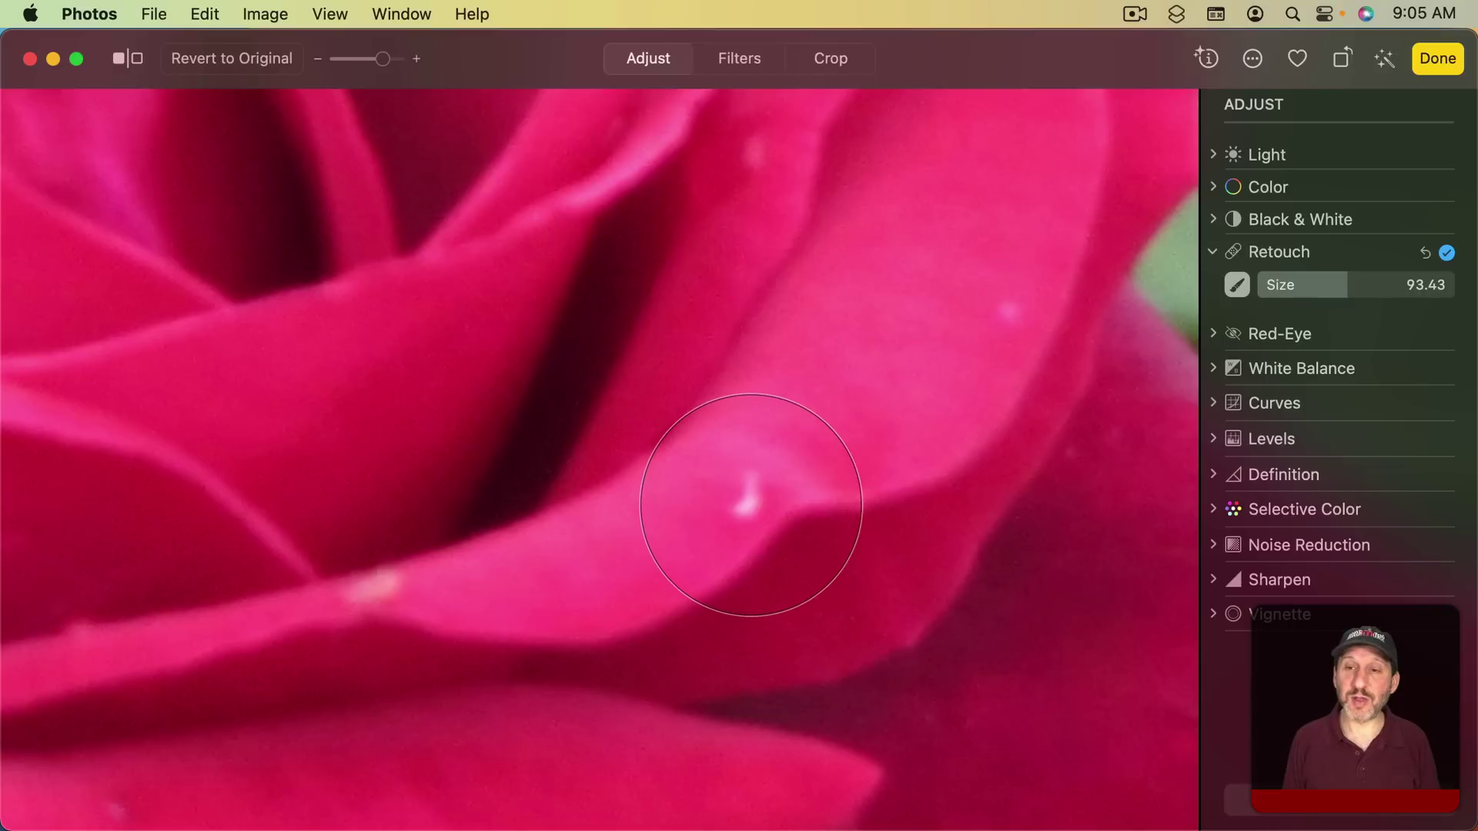
drag(1345, 285, 1285, 285)
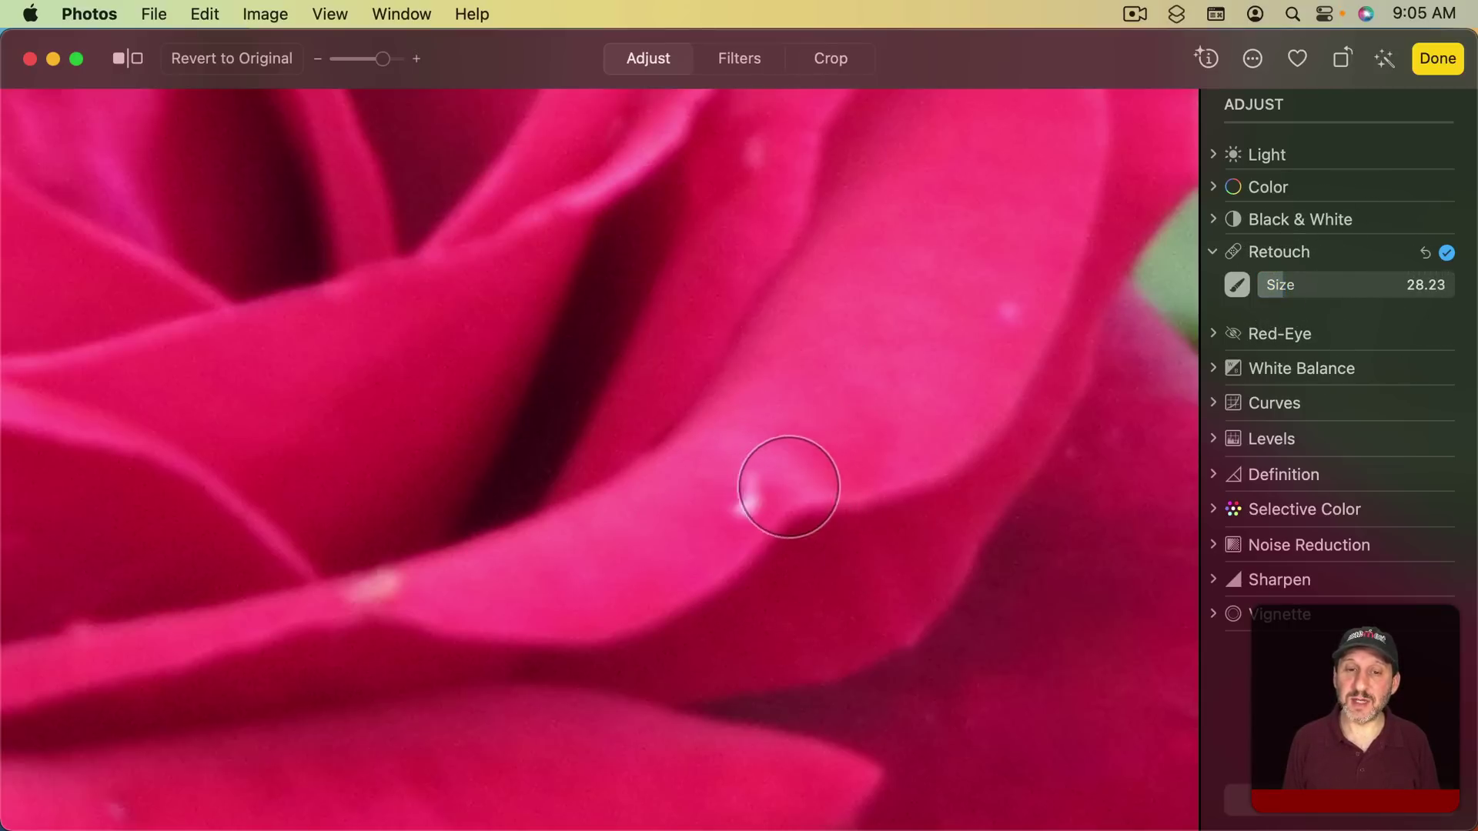
click(747, 493)
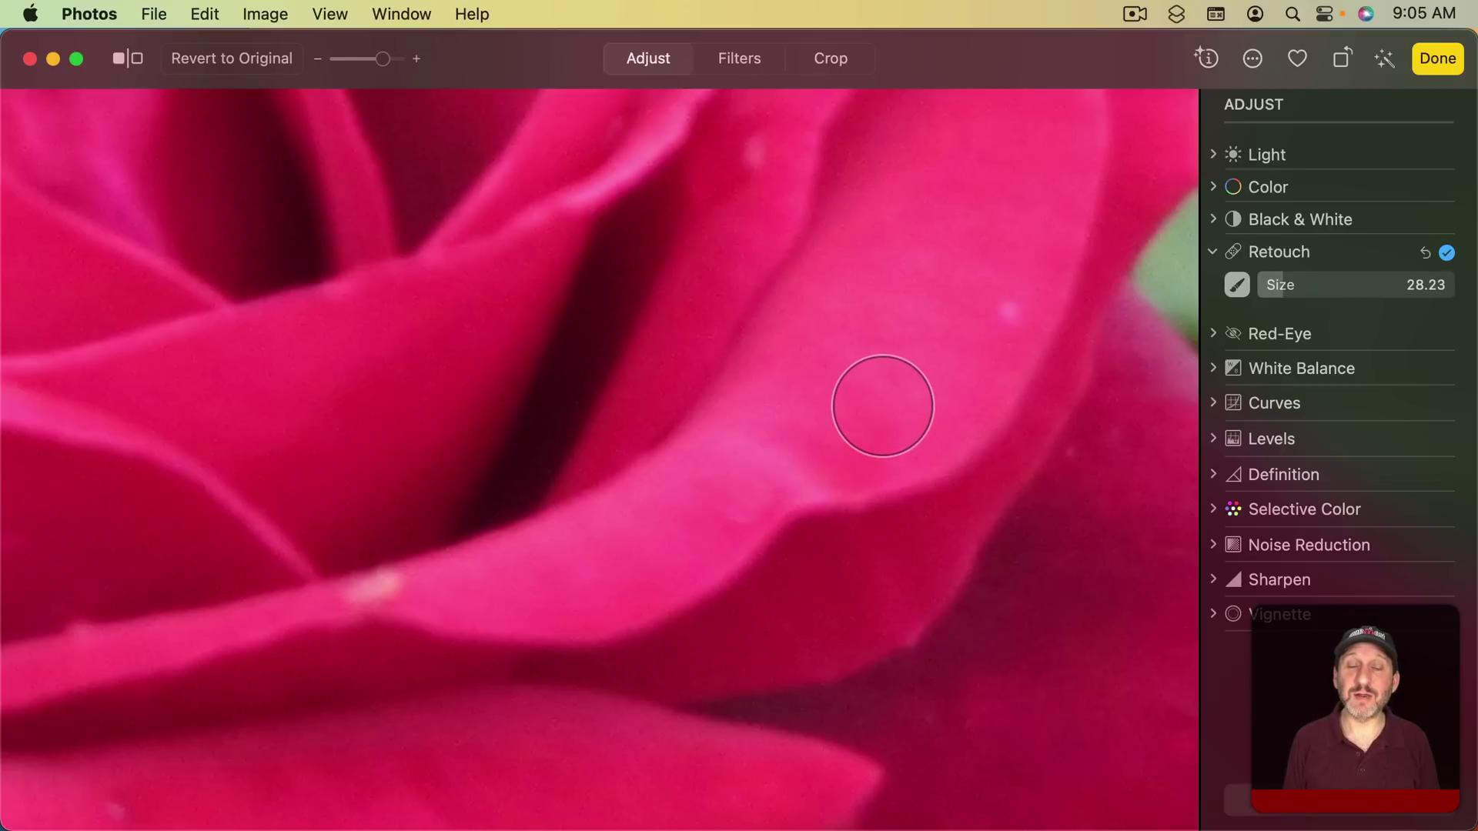
Zoom in and pan over to the scratched edge of the petal.
scroll(857, 353, up, 10)
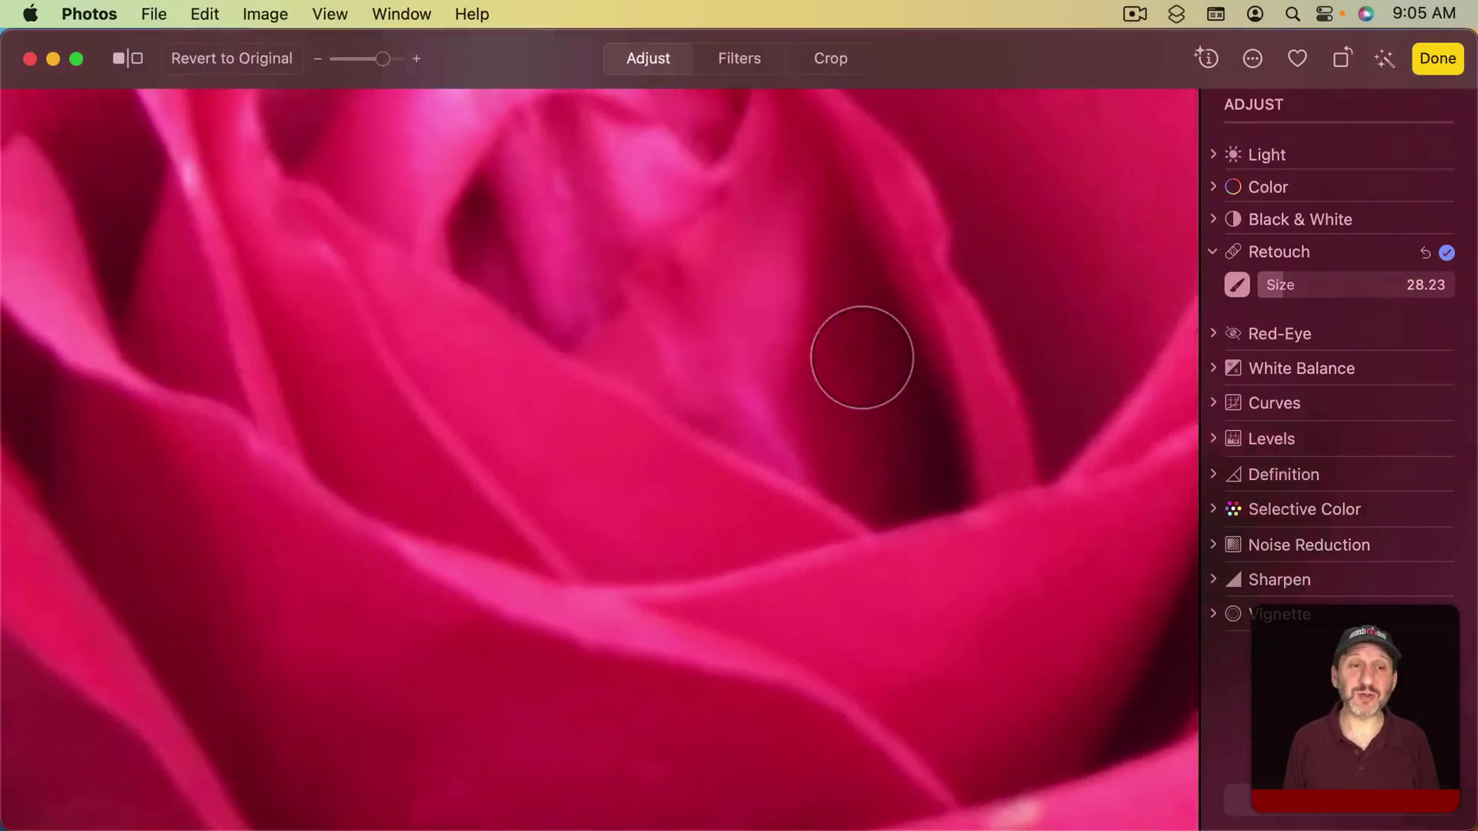
scroll(862, 358, left, 10)
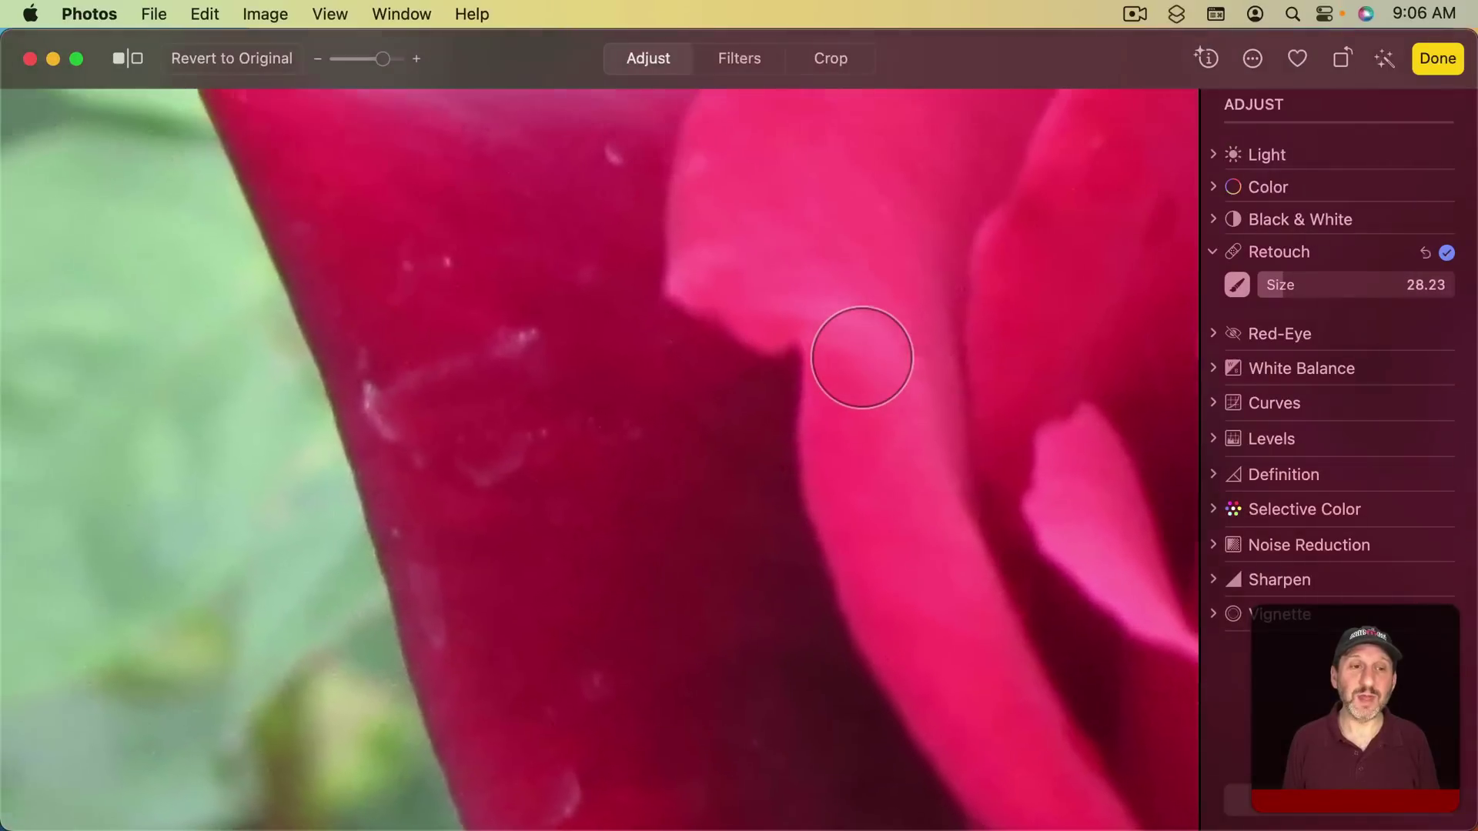
scroll(861, 357, left, 4)
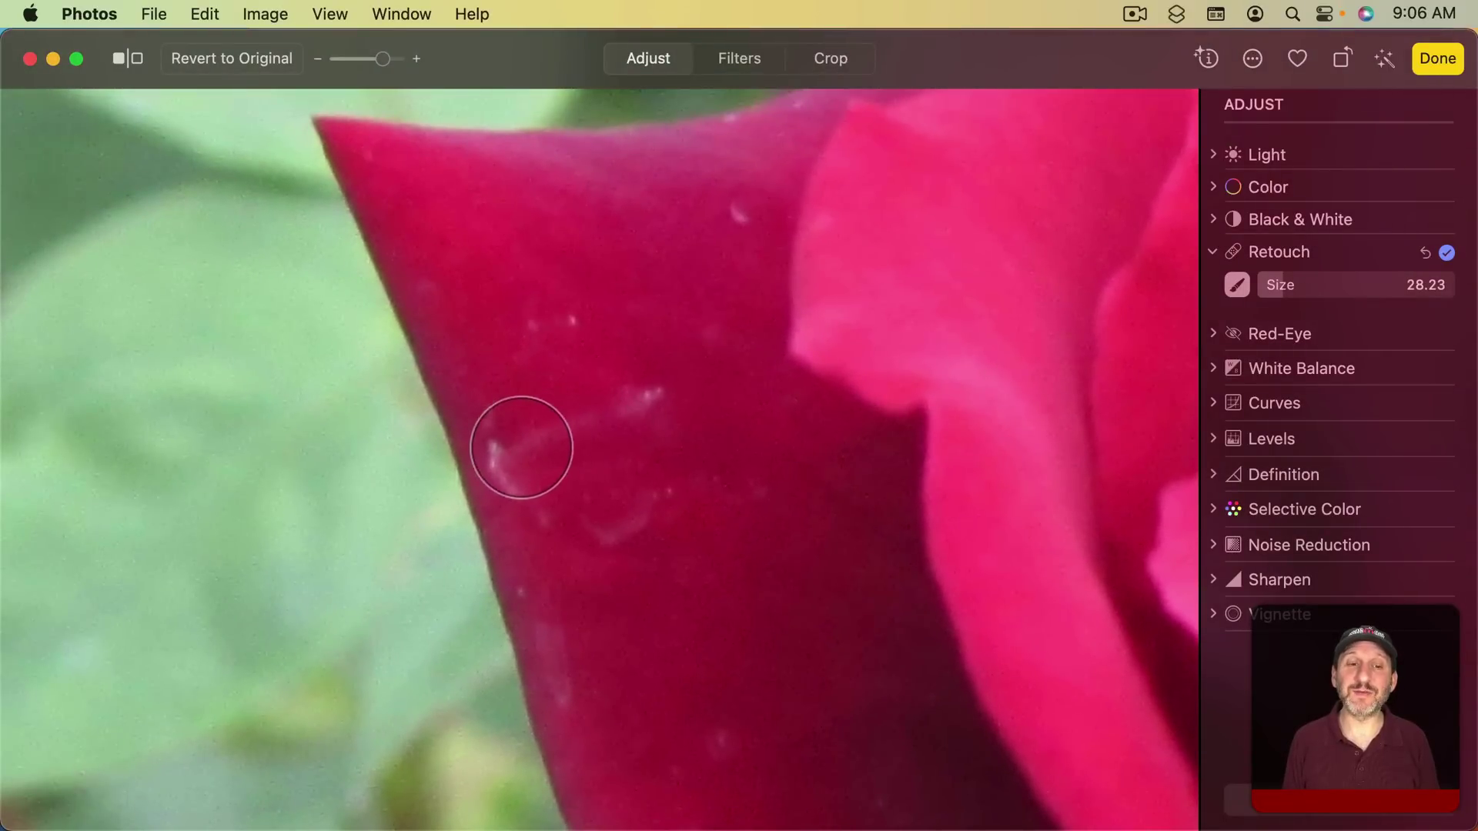
Paint out scratches and spots across the rose petal with several Retouch strokes.
mouse_move(676, 384)
mouse_down()
mouse_move(504, 454)
mouse_move(513, 482)
mouse_up()
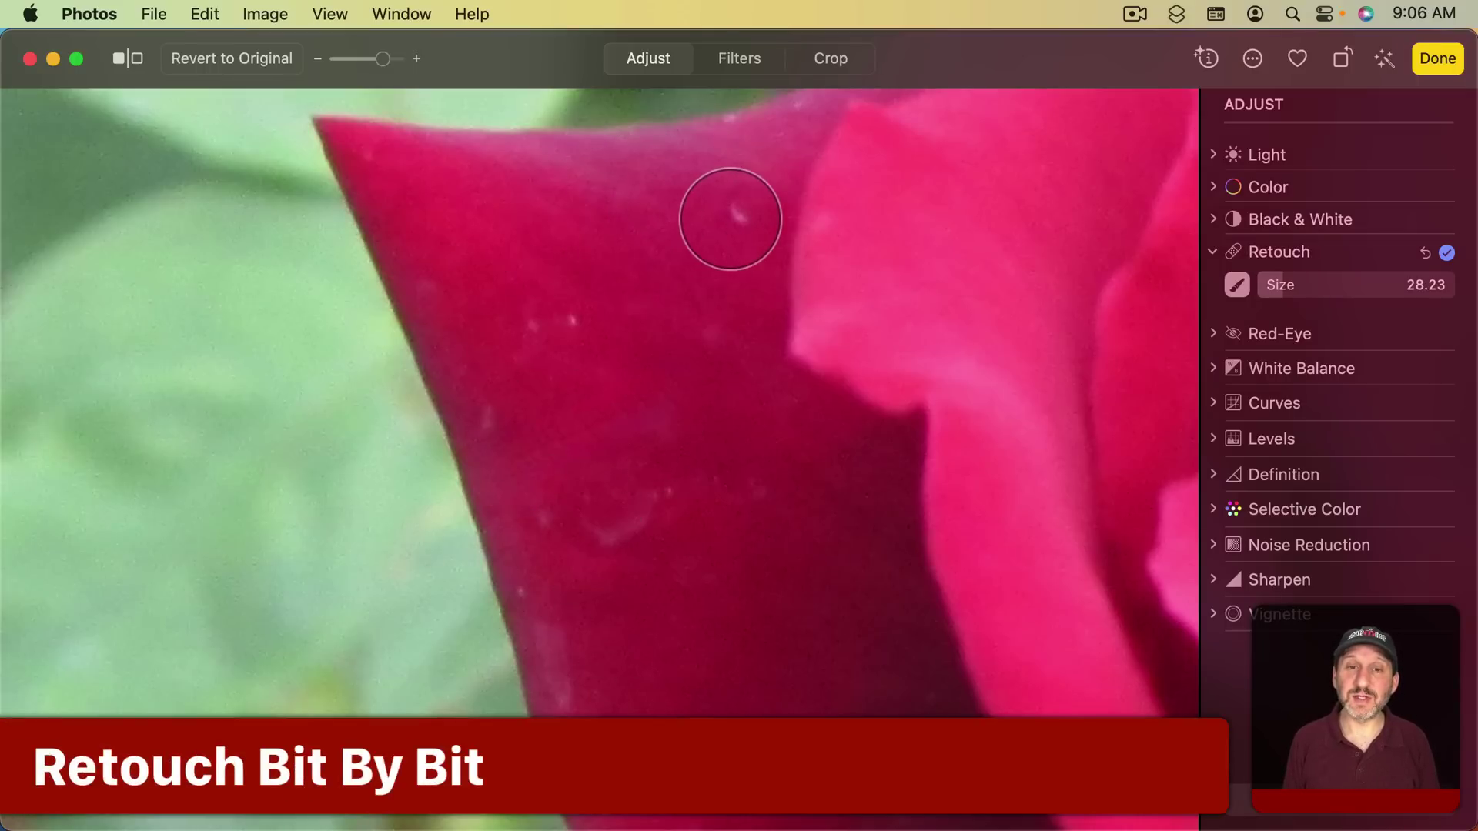
drag(735, 217, 738, 217)
drag(583, 322, 531, 329)
click(492, 418)
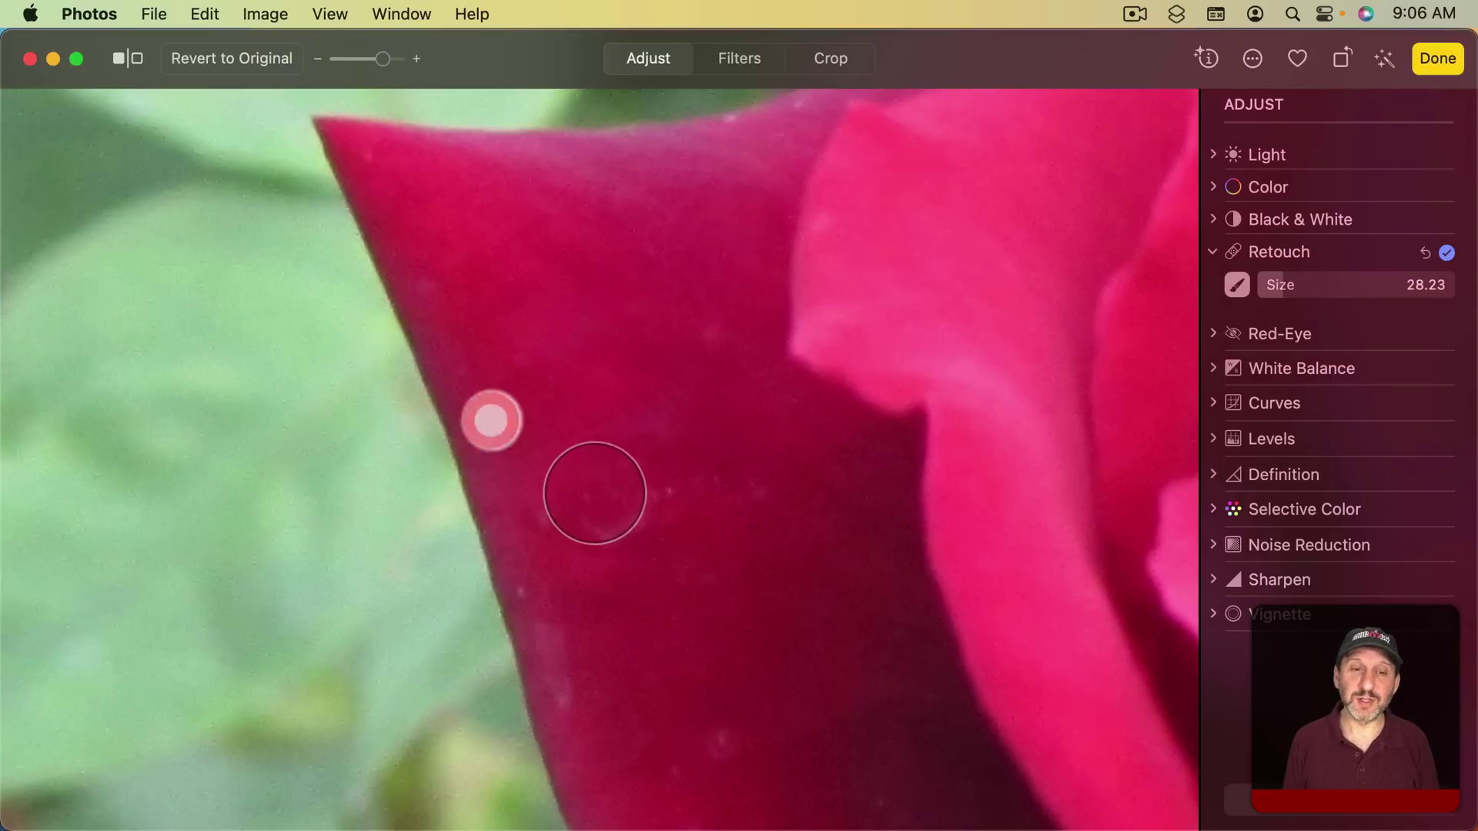
drag(590, 529, 650, 495)
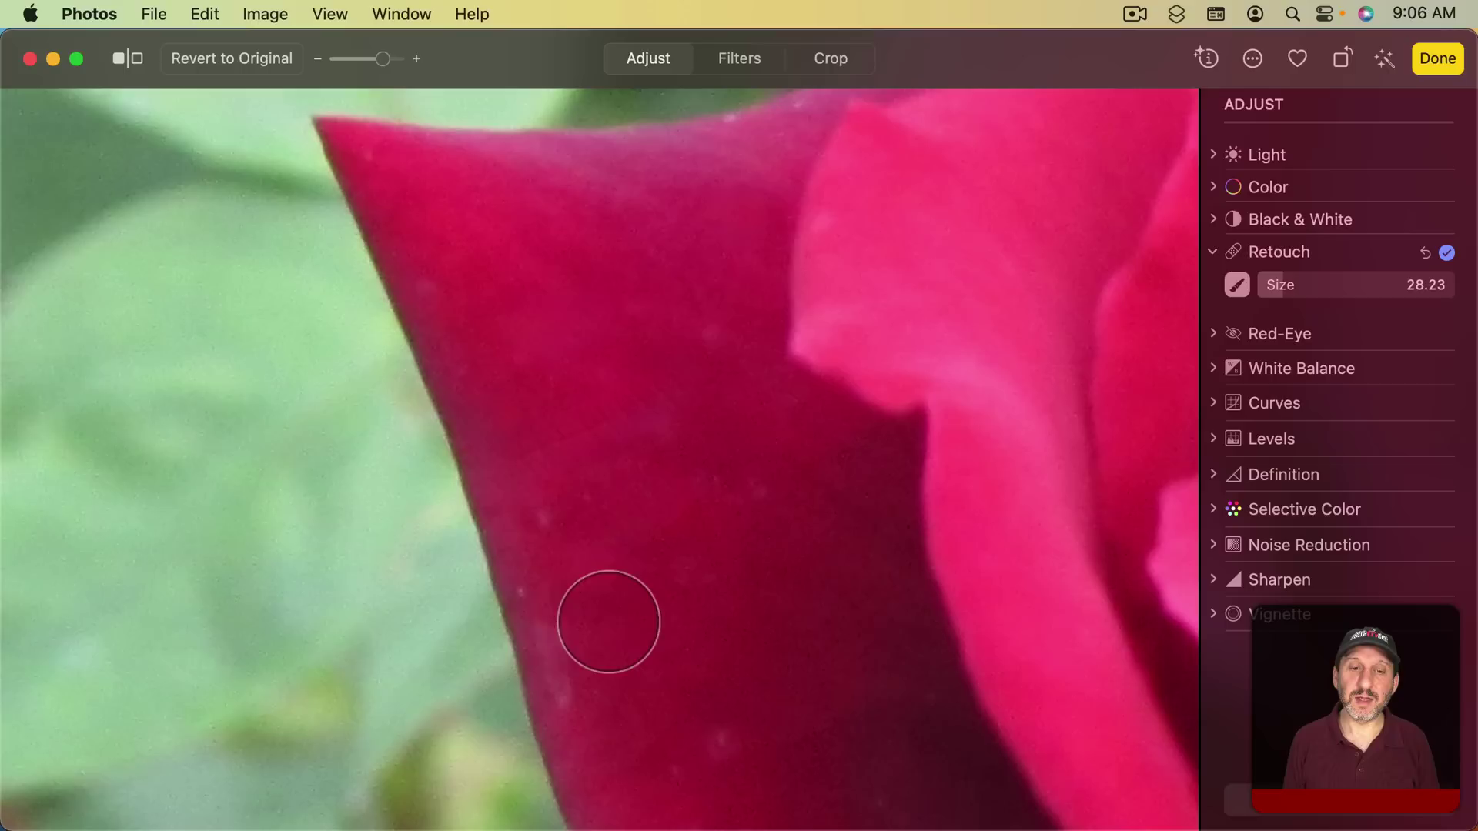
drag(552, 632, 565, 681)
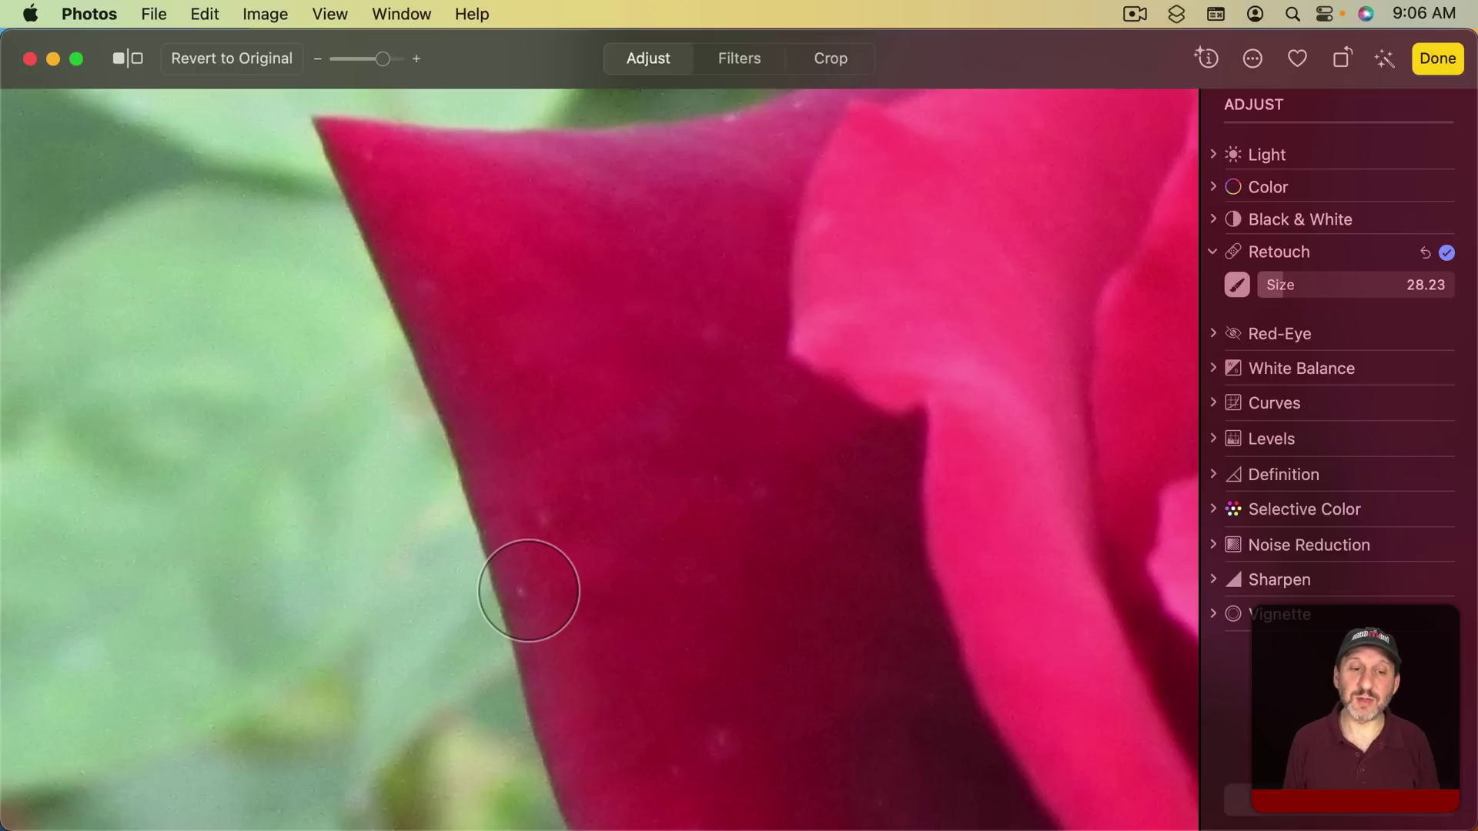
drag(839, 350, 745, 377)
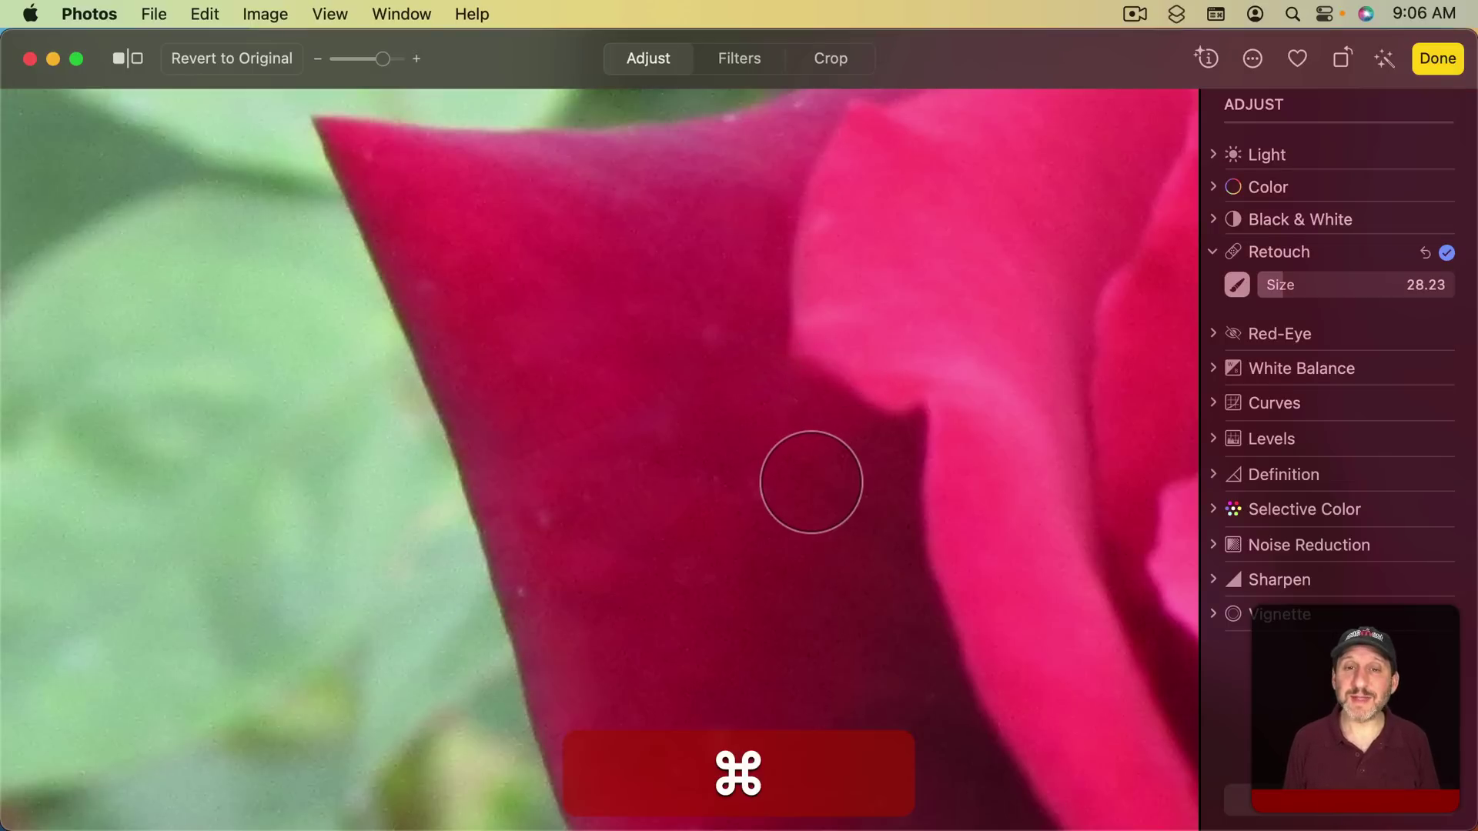
Undo the stroke that smeared the petal edge and remove two specks along its left edge.
key(super+z)
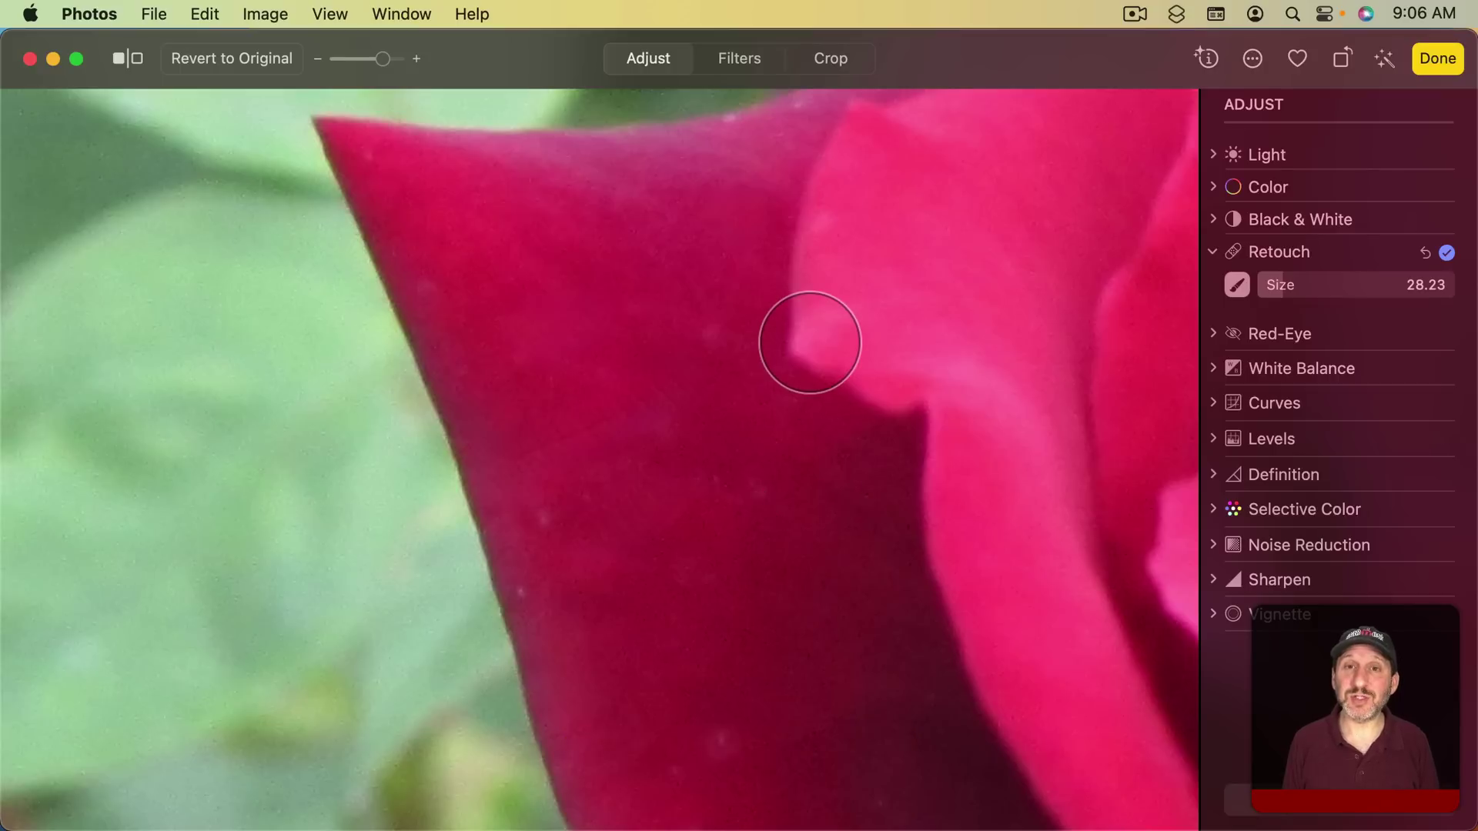
click(551, 519)
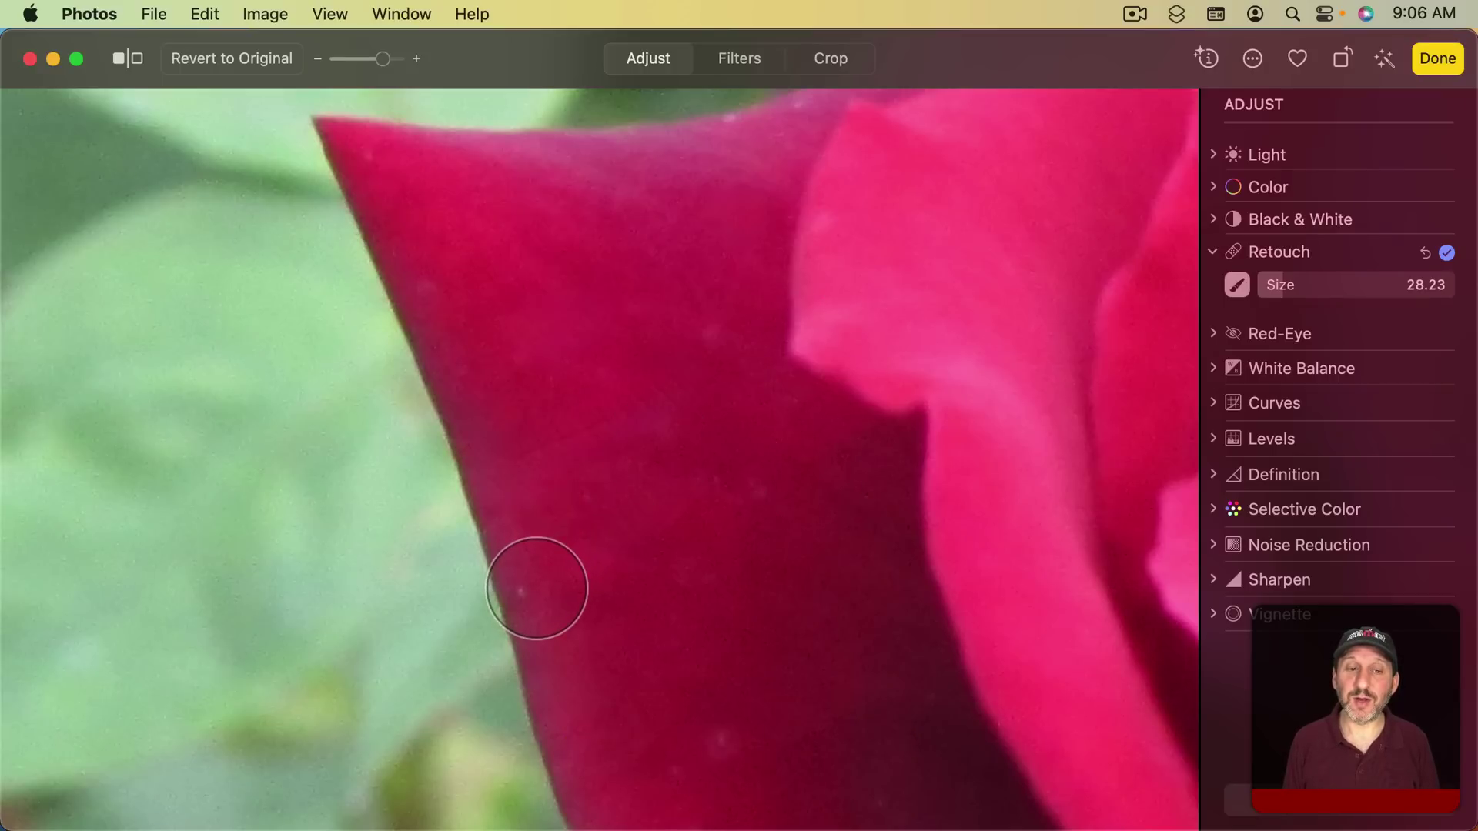
click(536, 588)
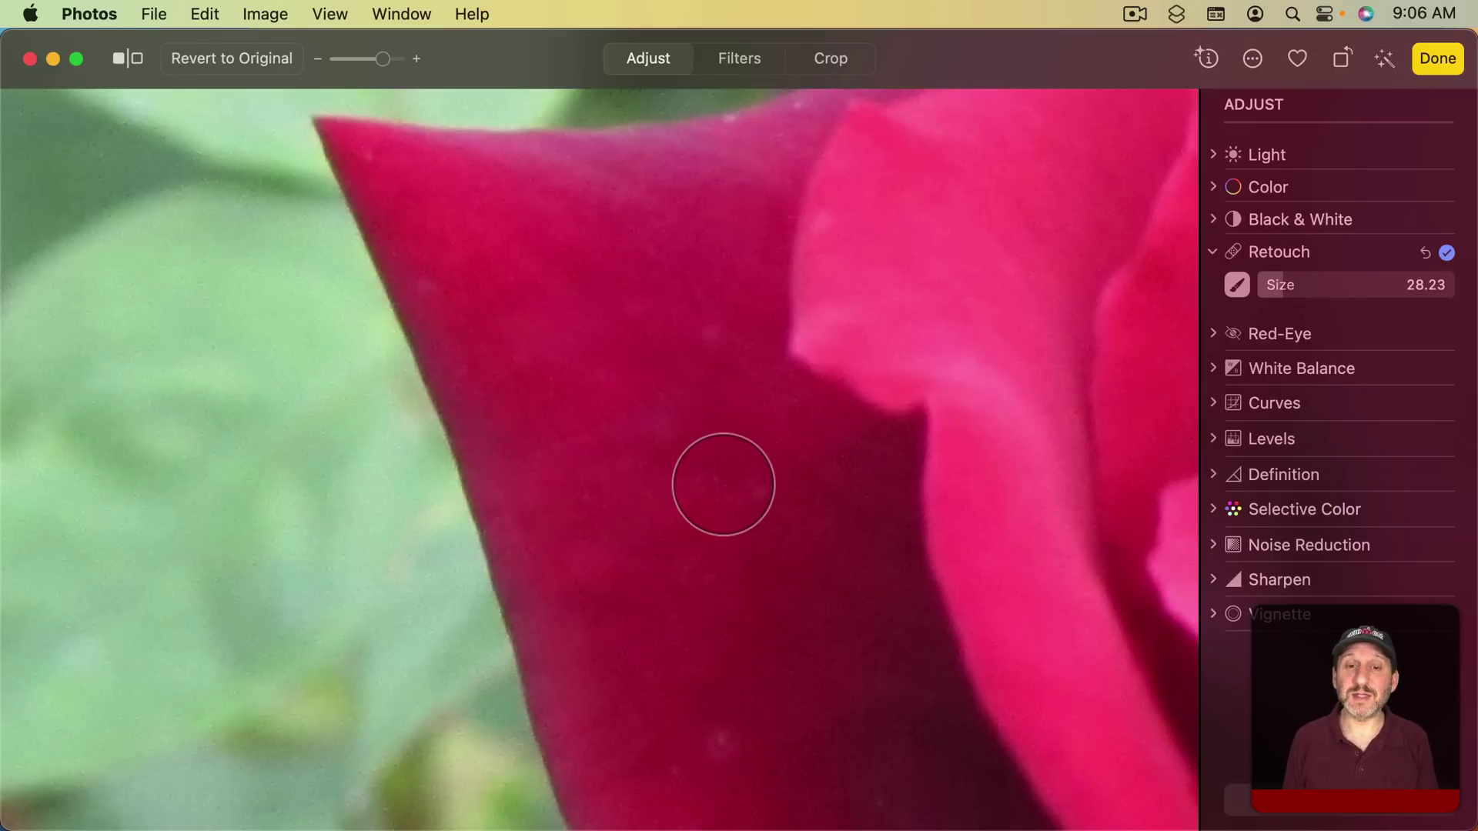
Resize the brush between 33.23 and 28.23 and clean the remaining white specks off the petals.
key(bracketleft)
key(bracketleft)
key(bracketright)
key(bracketright)
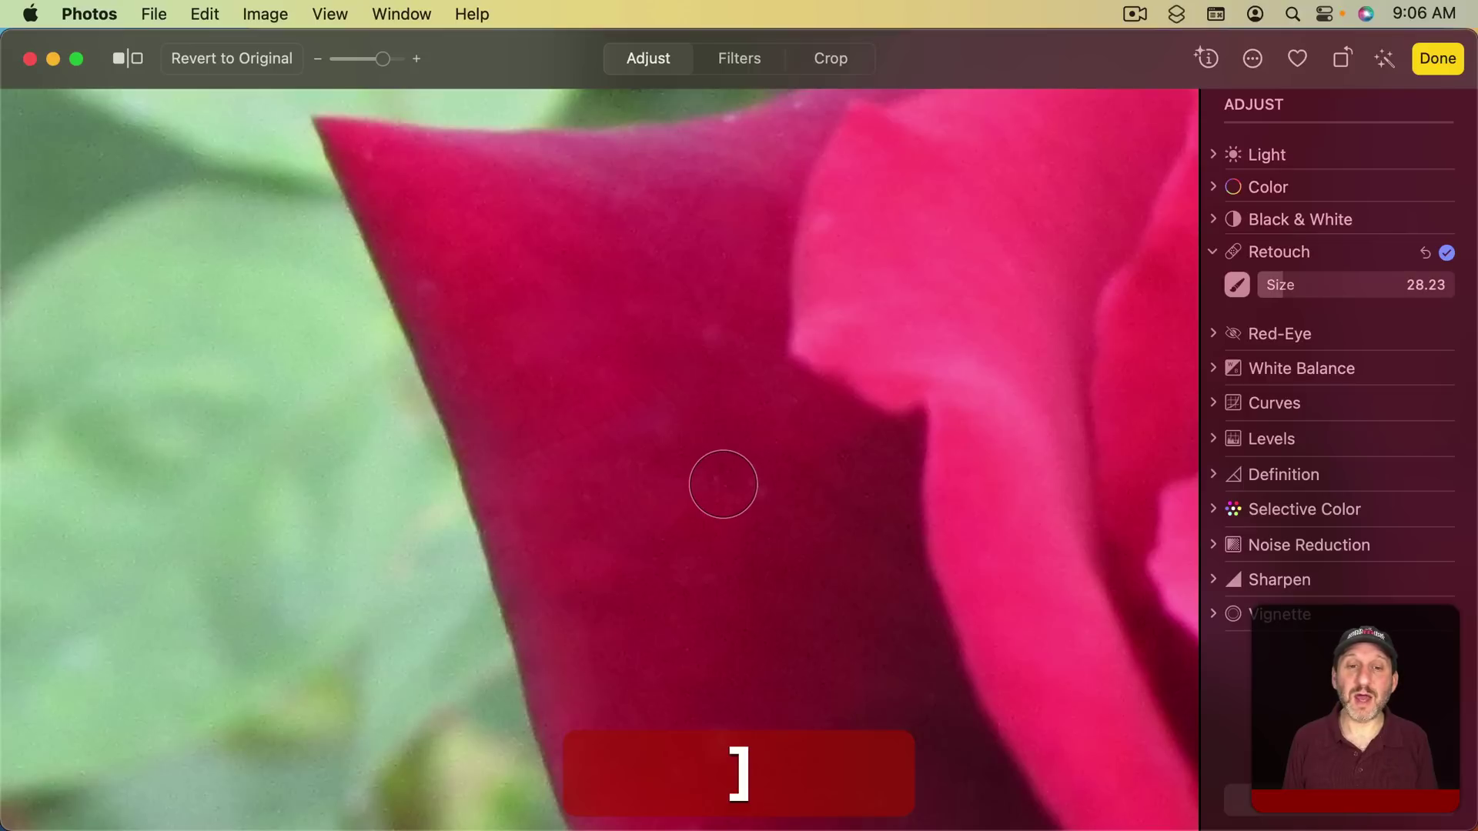
key(bracketright)
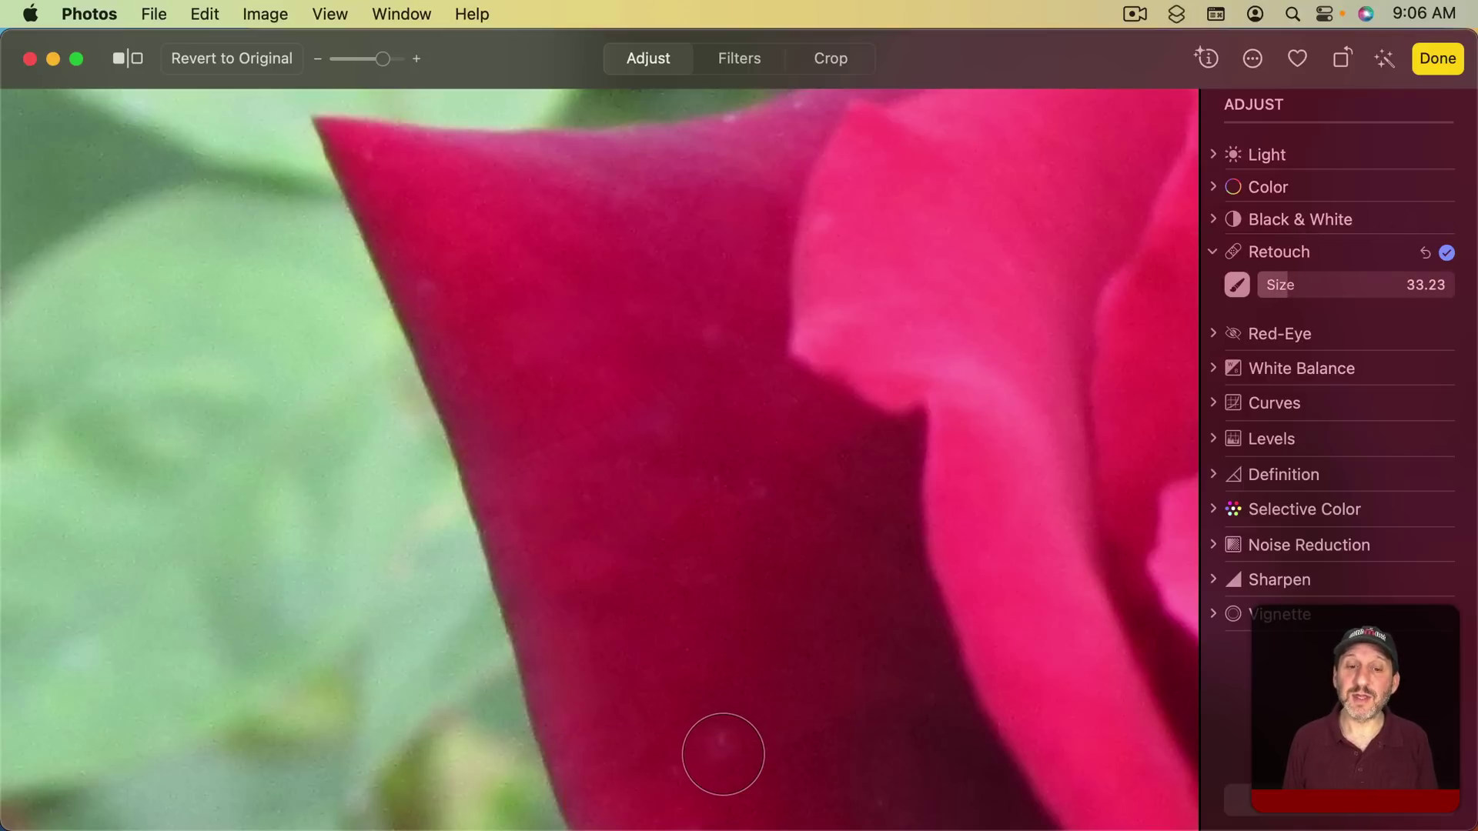
click(723, 755)
scroll(723, 755, down, 5)
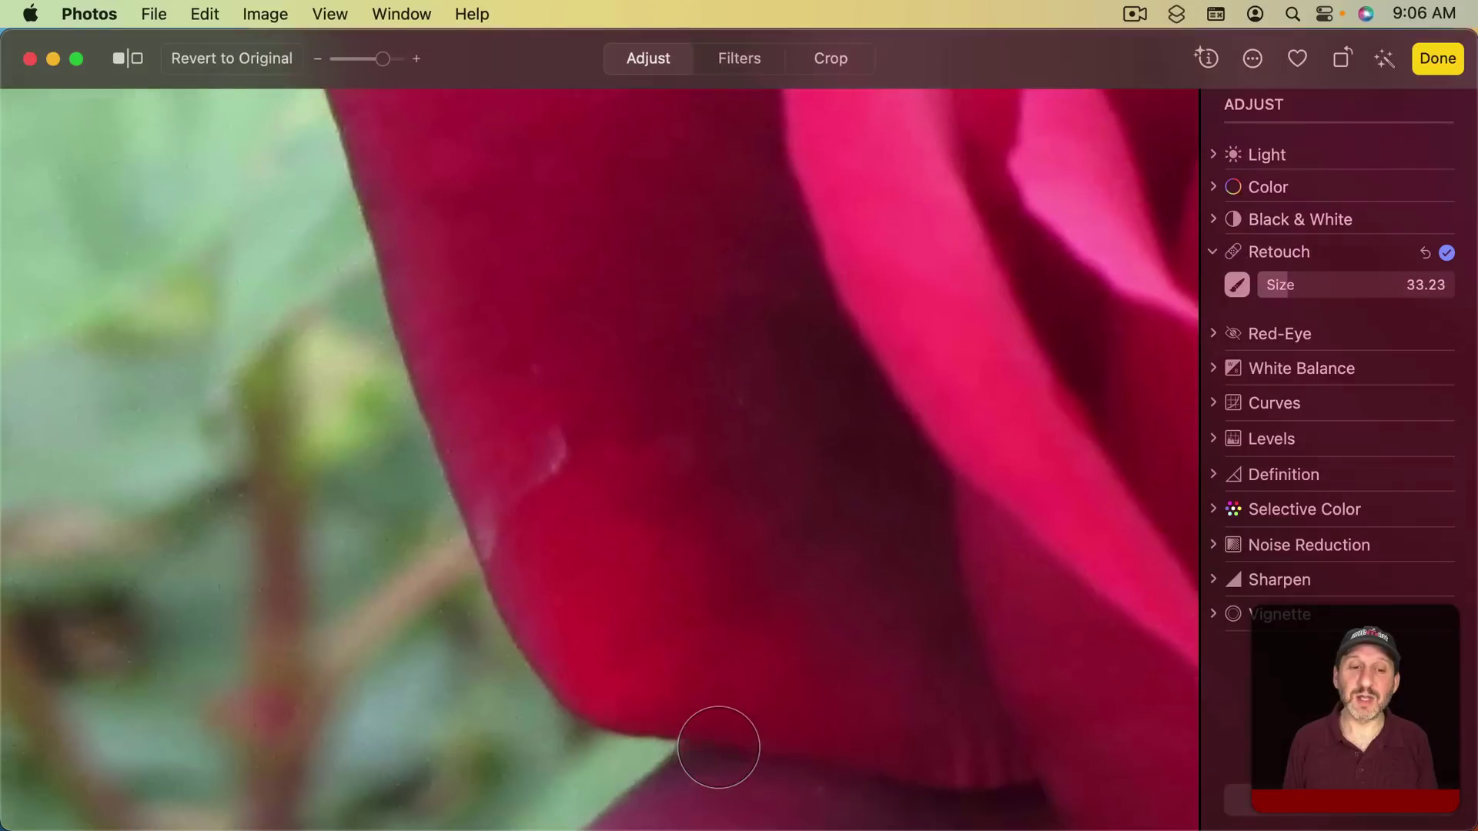
key(bracketleft)
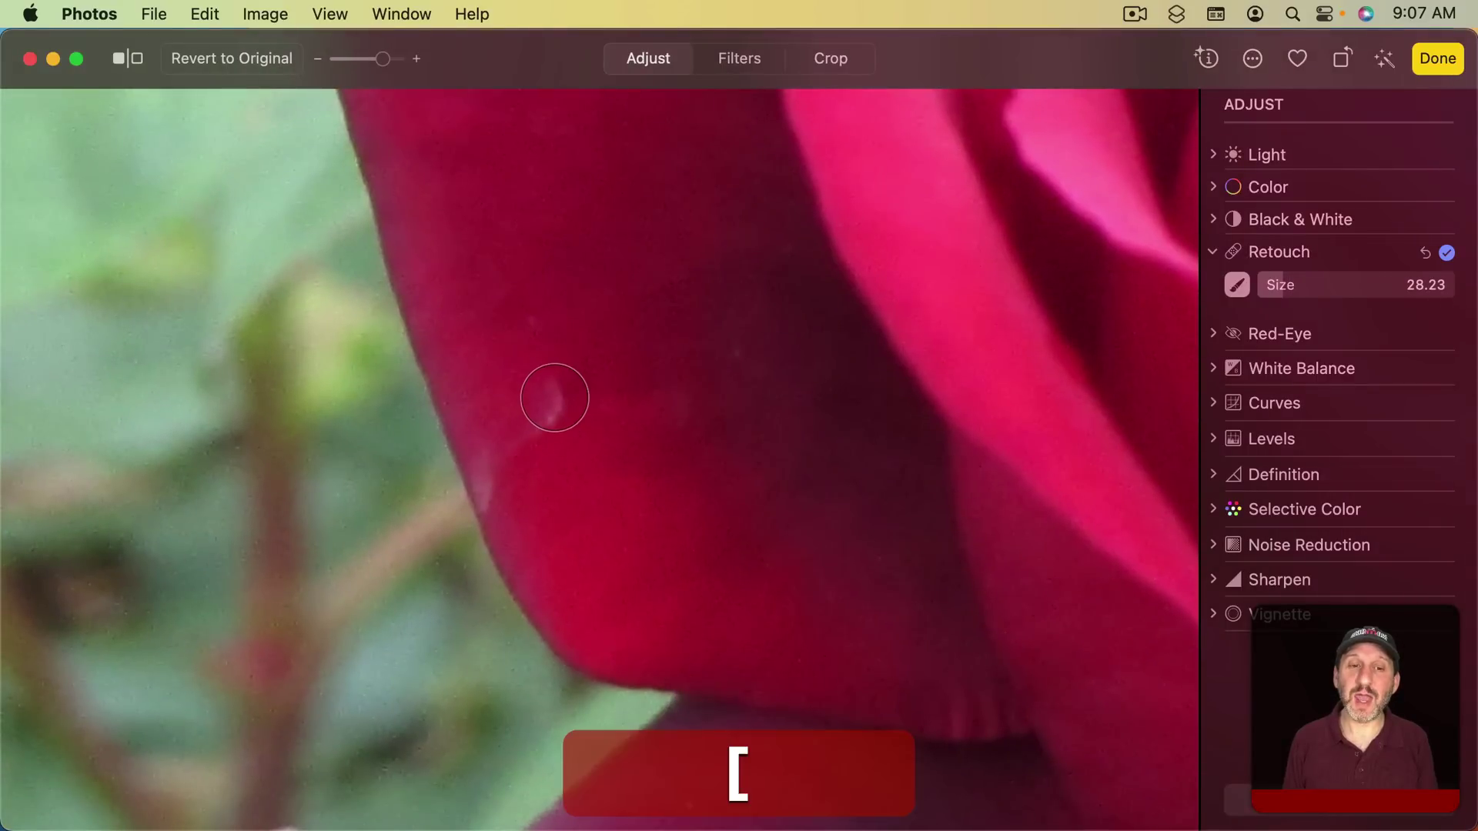
key(bracketright)
key(bracketleft)
mouse_move(557, 398)
mouse_down()
mouse_move(505, 448)
mouse_move(501, 489)
mouse_up()
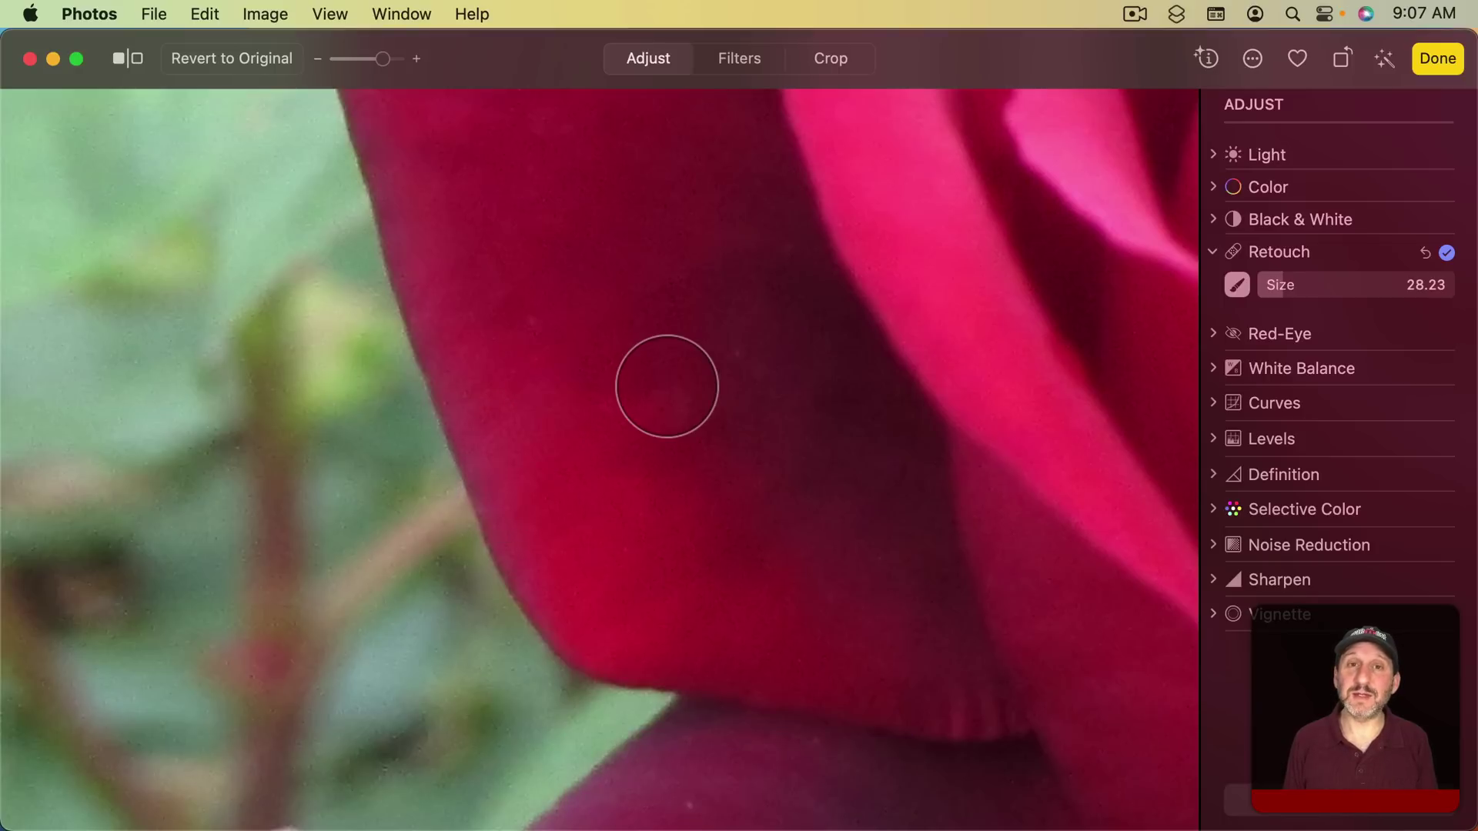
Stop brushing and toggle the Retouch adjustment off and on to compare with the original.
key(Escape)
scroll(808, 384, right, 5)
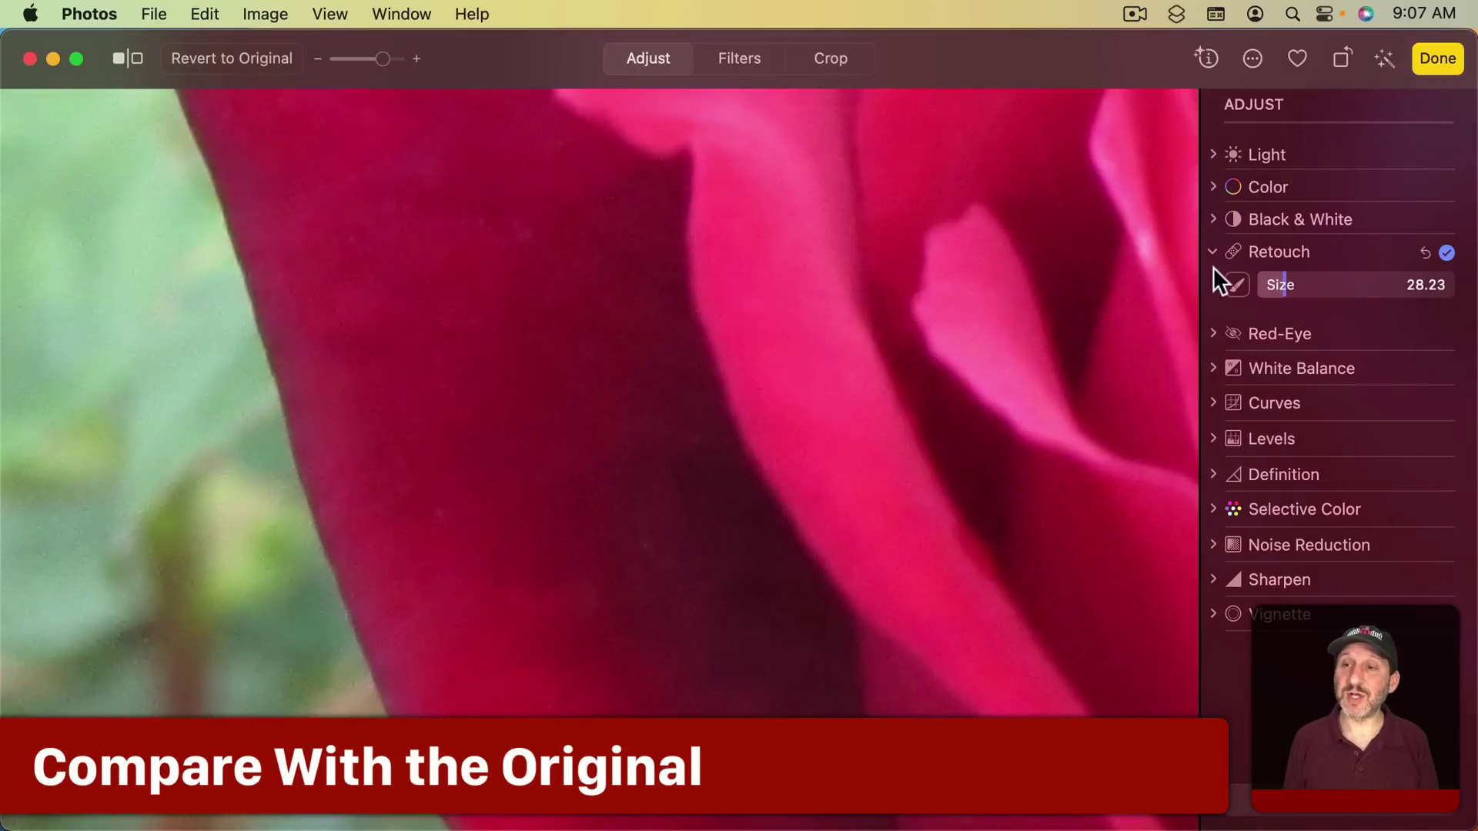
click(1447, 254)
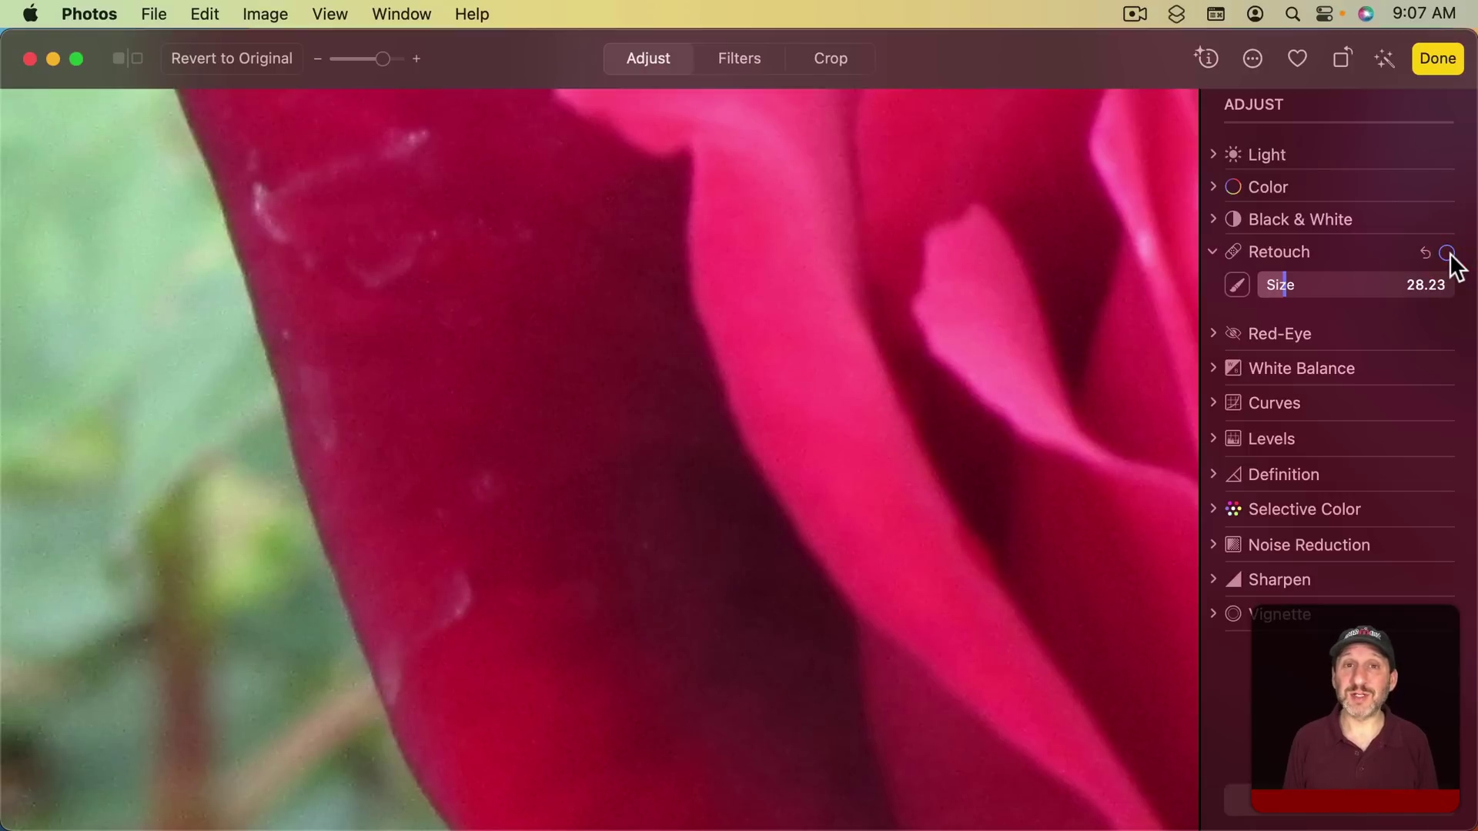
click(1447, 253)
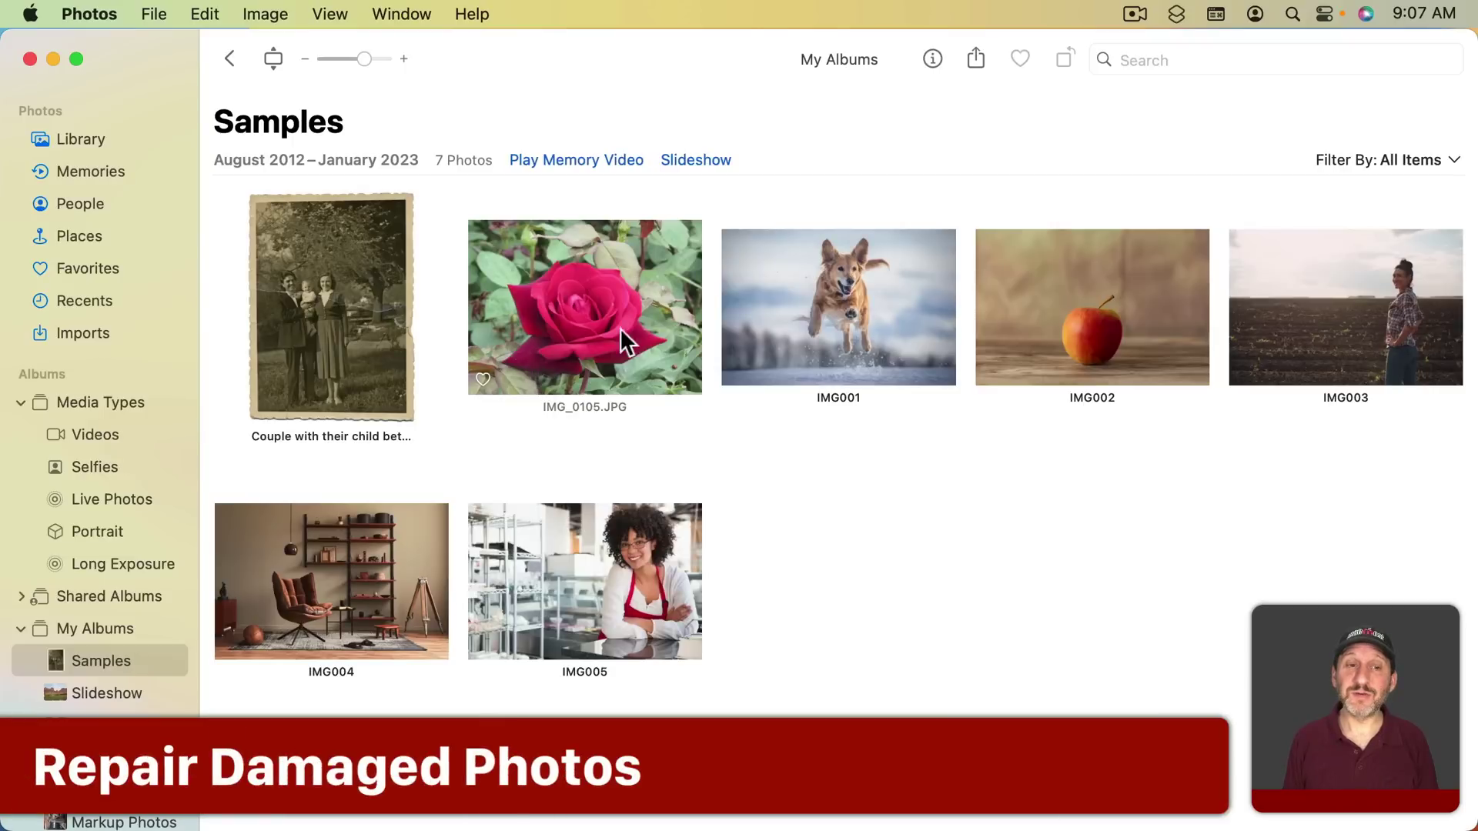
Open the circa-1950 couple photo in the editor and zoom in on the crack.
double_click(314, 286)
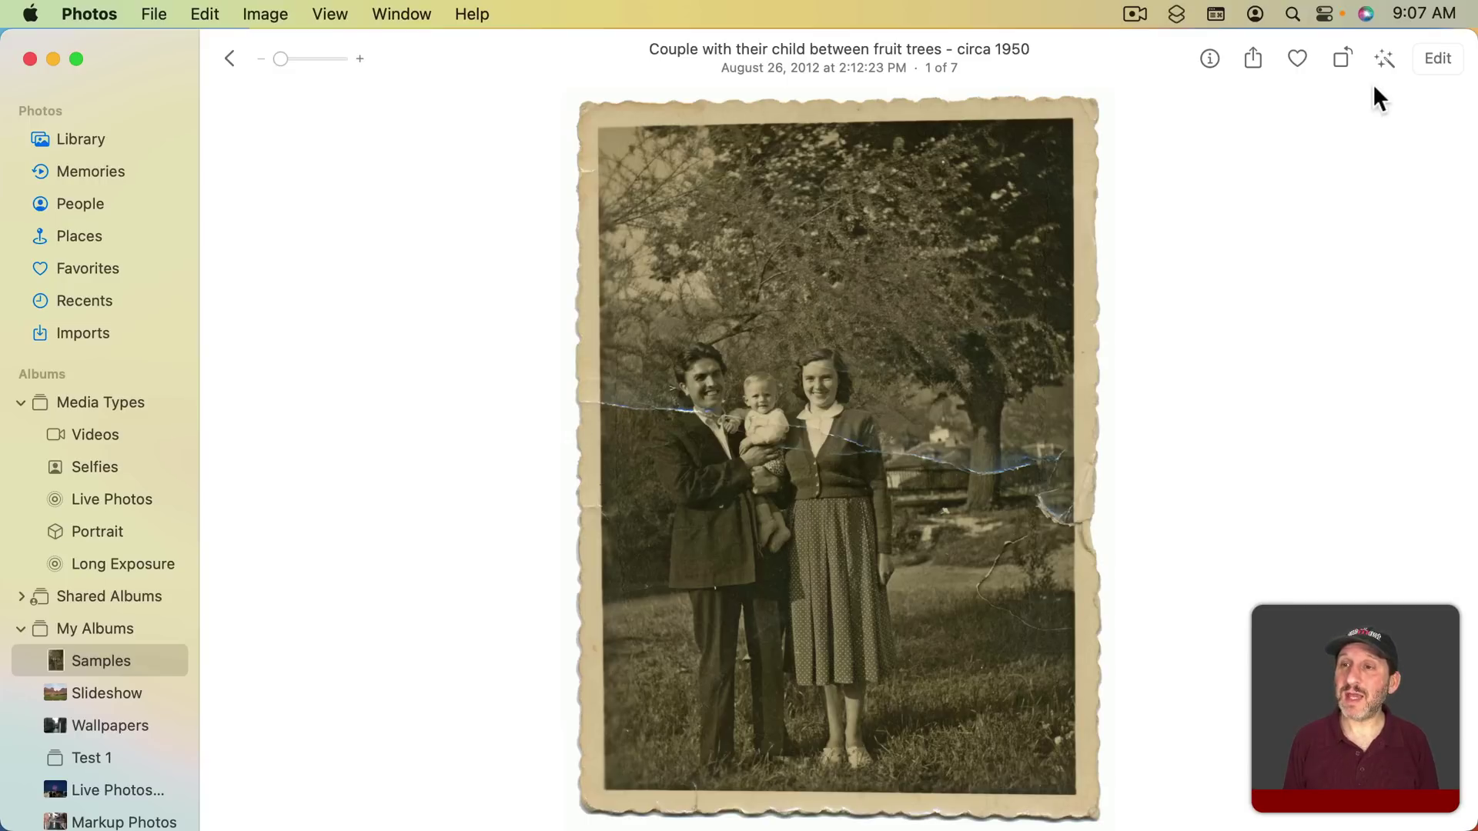
click(1425, 58)
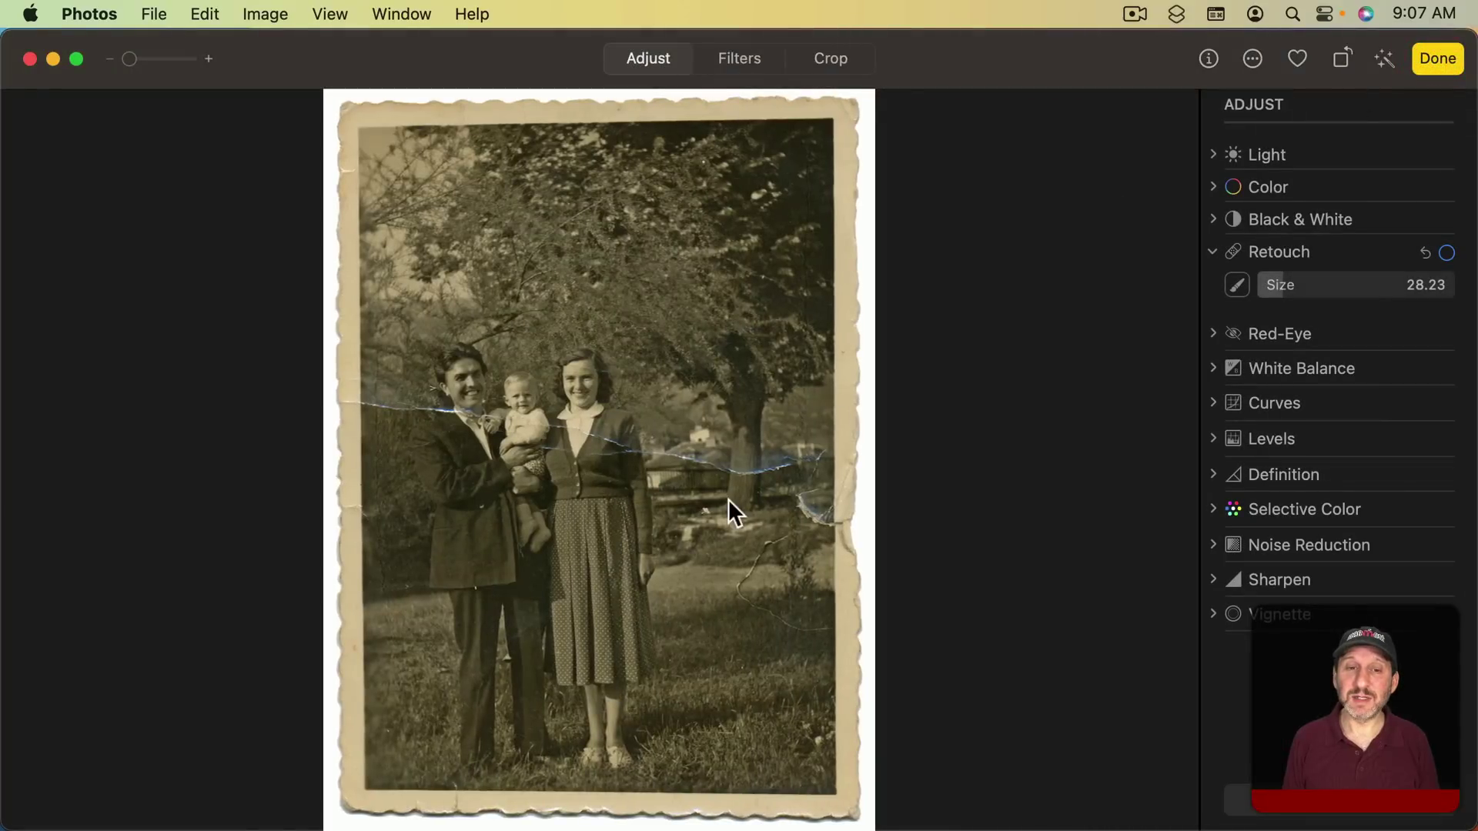
scroll(718, 455, up, 5)
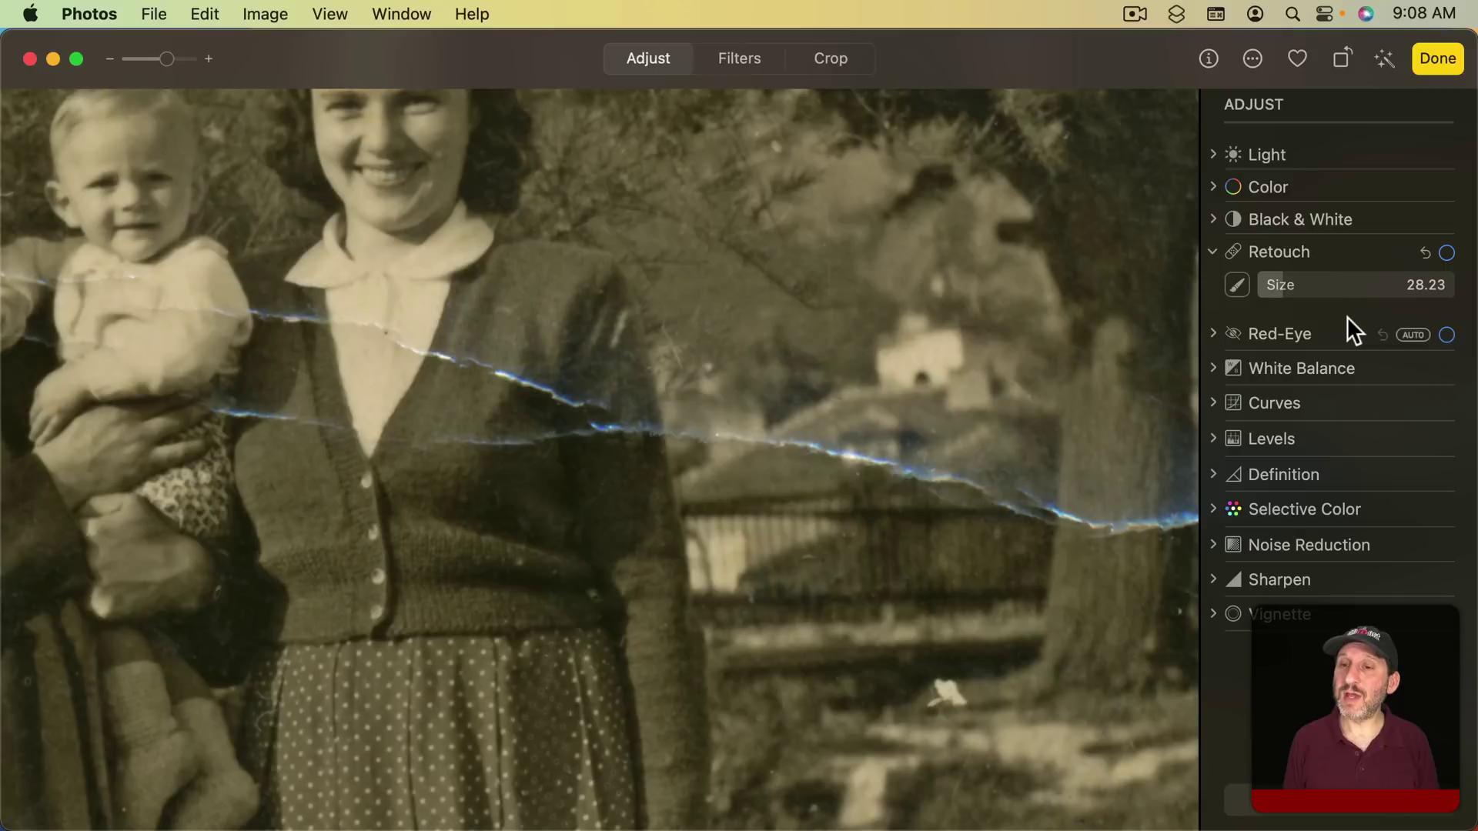
Heal the crack across the cardigan, tree trunk and background with several Retouch strokes.
click(1235, 281)
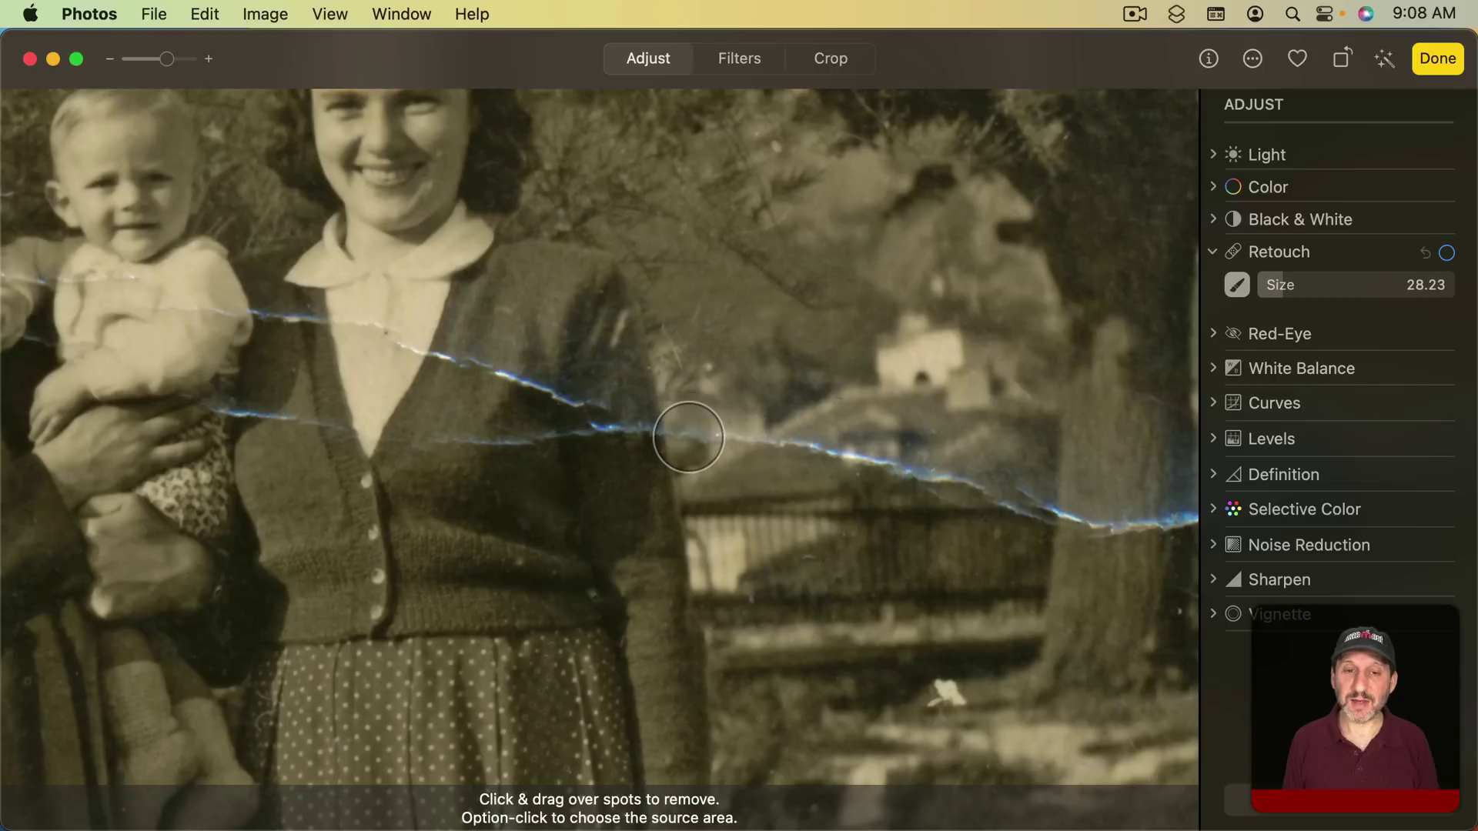
drag(694, 438, 805, 450)
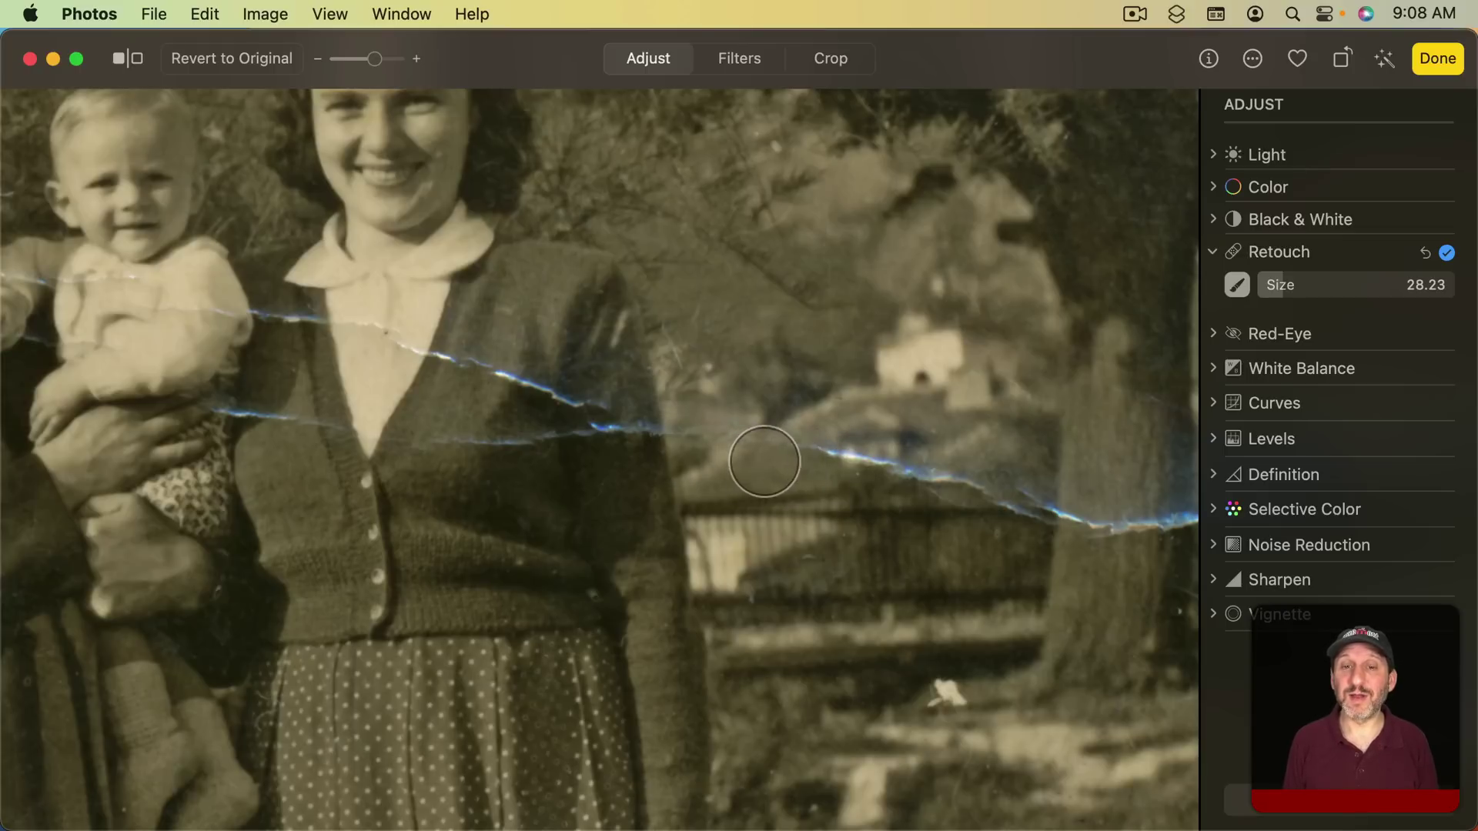
mouse_move(800, 454)
mouse_down()
mouse_move(897, 462)
mouse_move(1052, 516)
mouse_up()
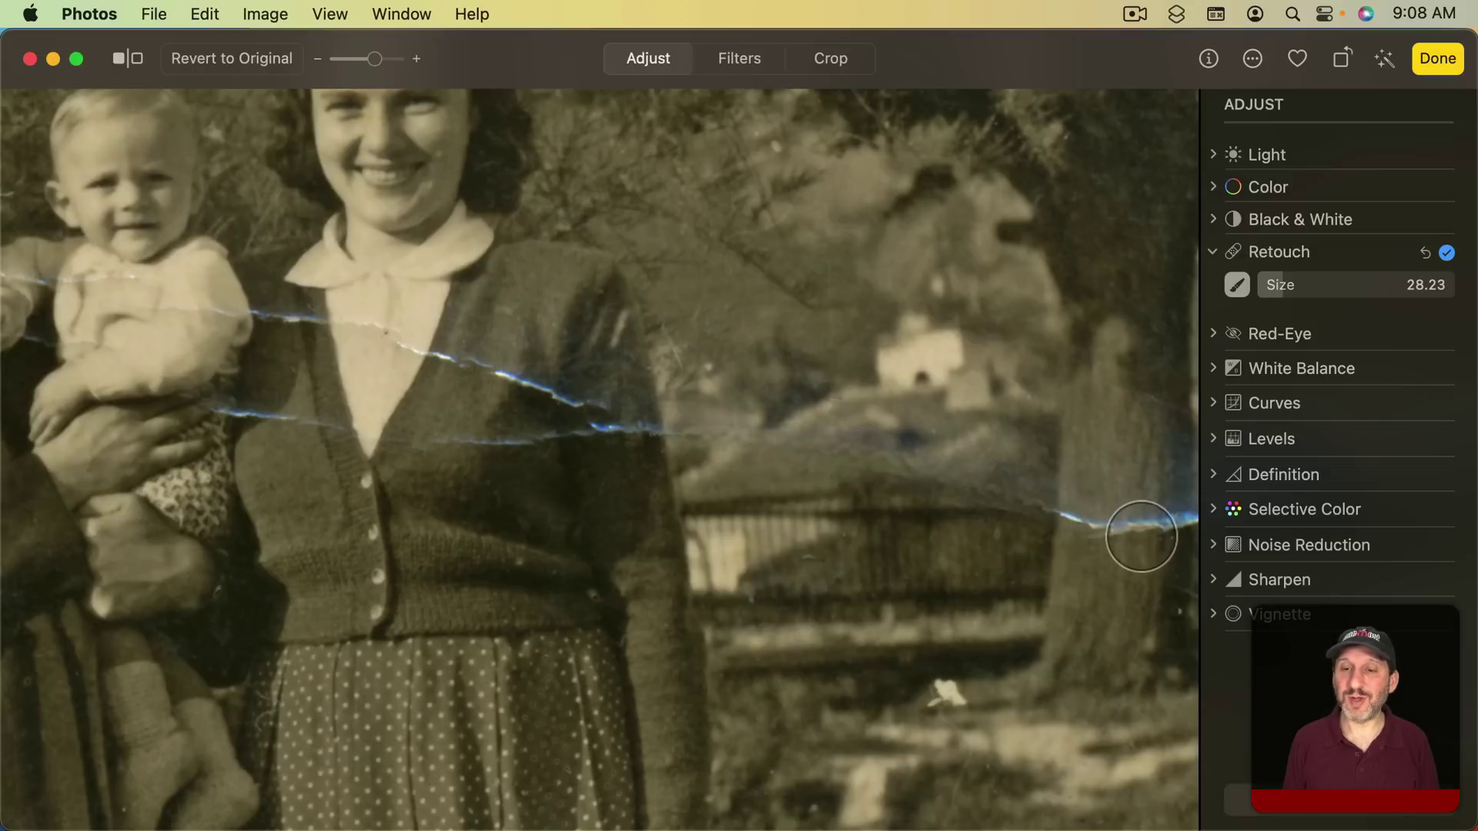
drag(1158, 527, 1051, 517)
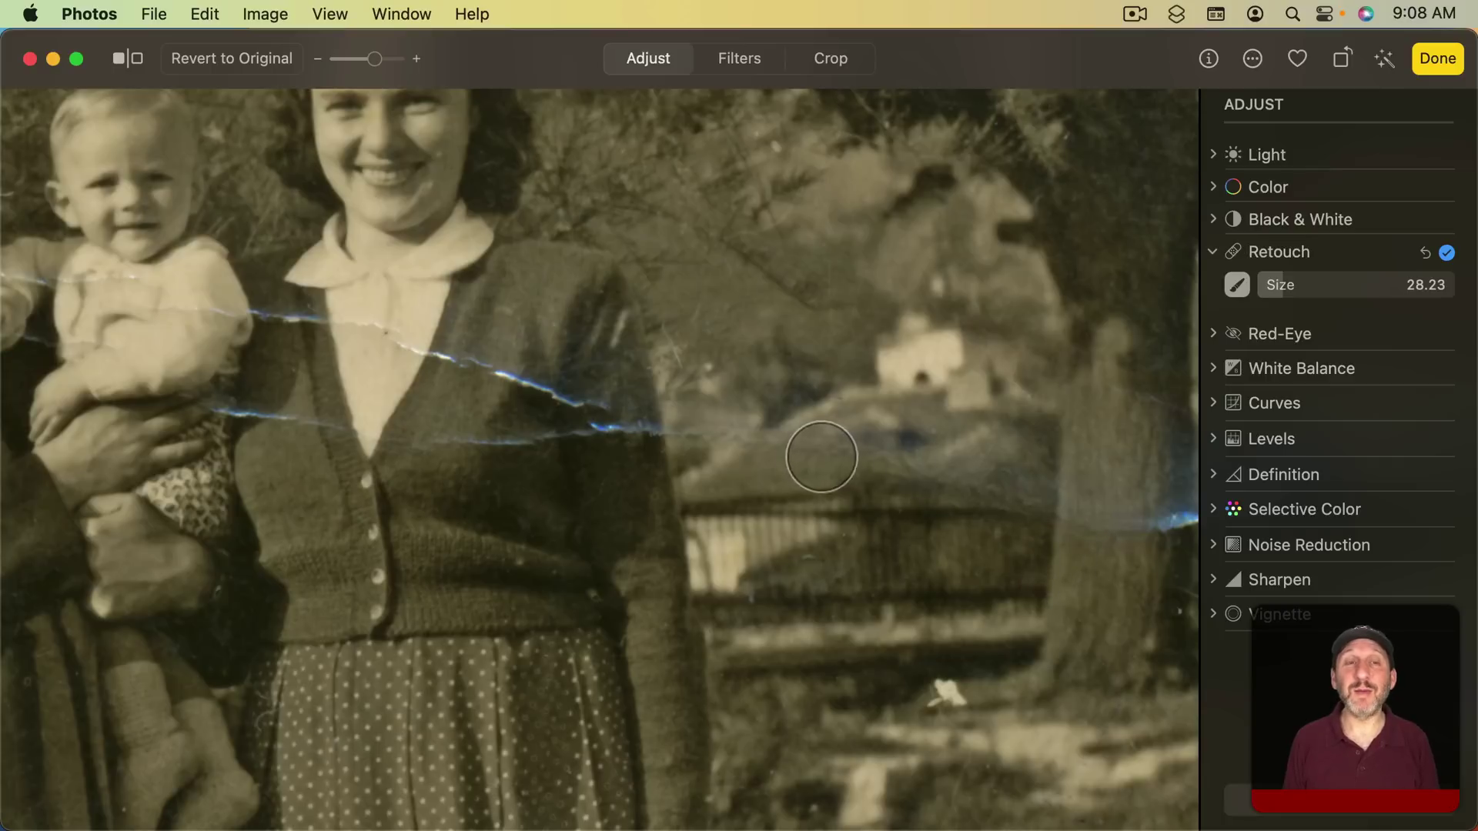
scroll(1013, 472, right, 5)
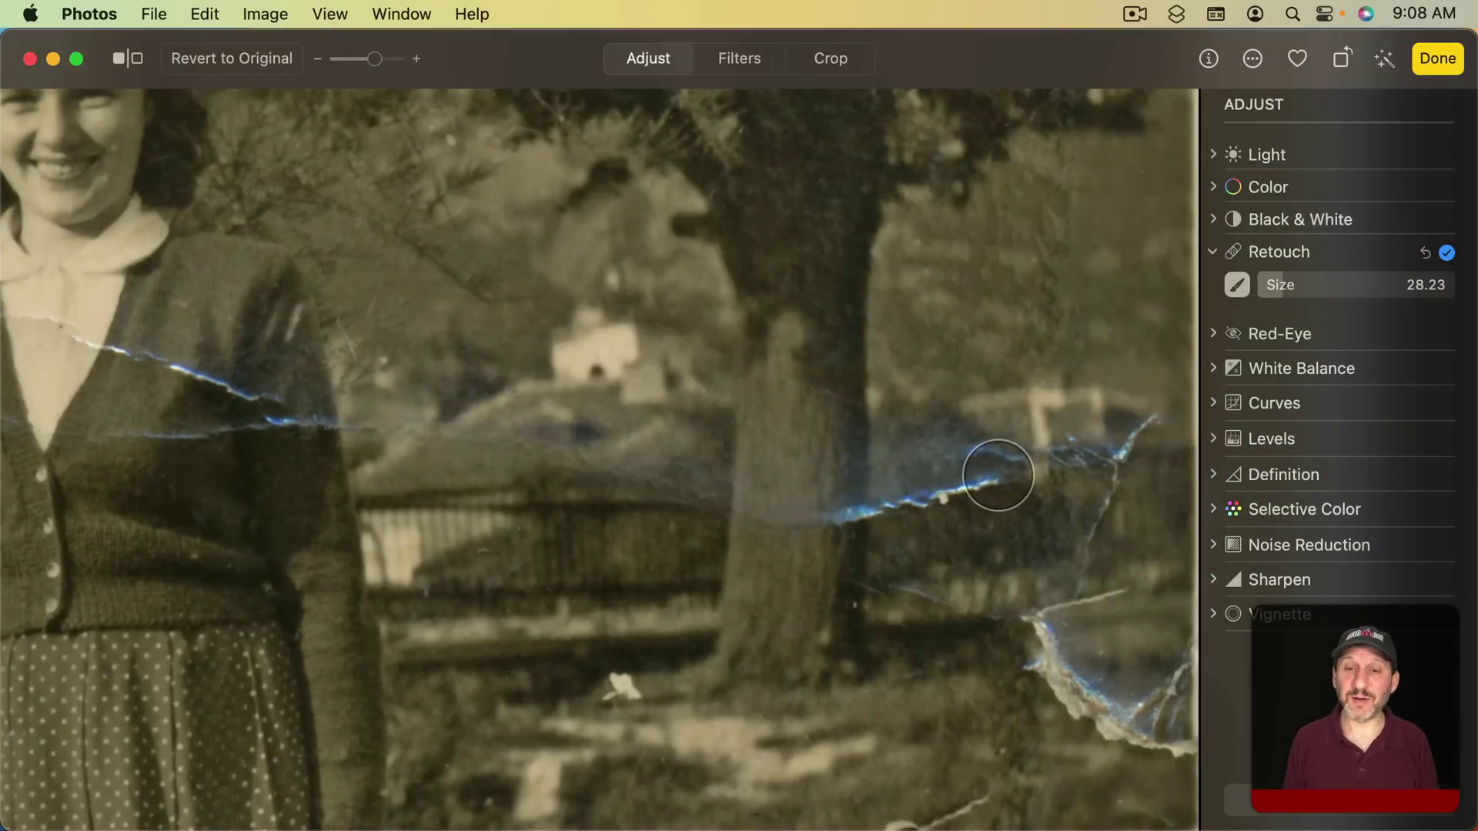
drag(1004, 469, 831, 521)
Zoom out, compare the repaired crack against the original, and zoom back in.
key(z)
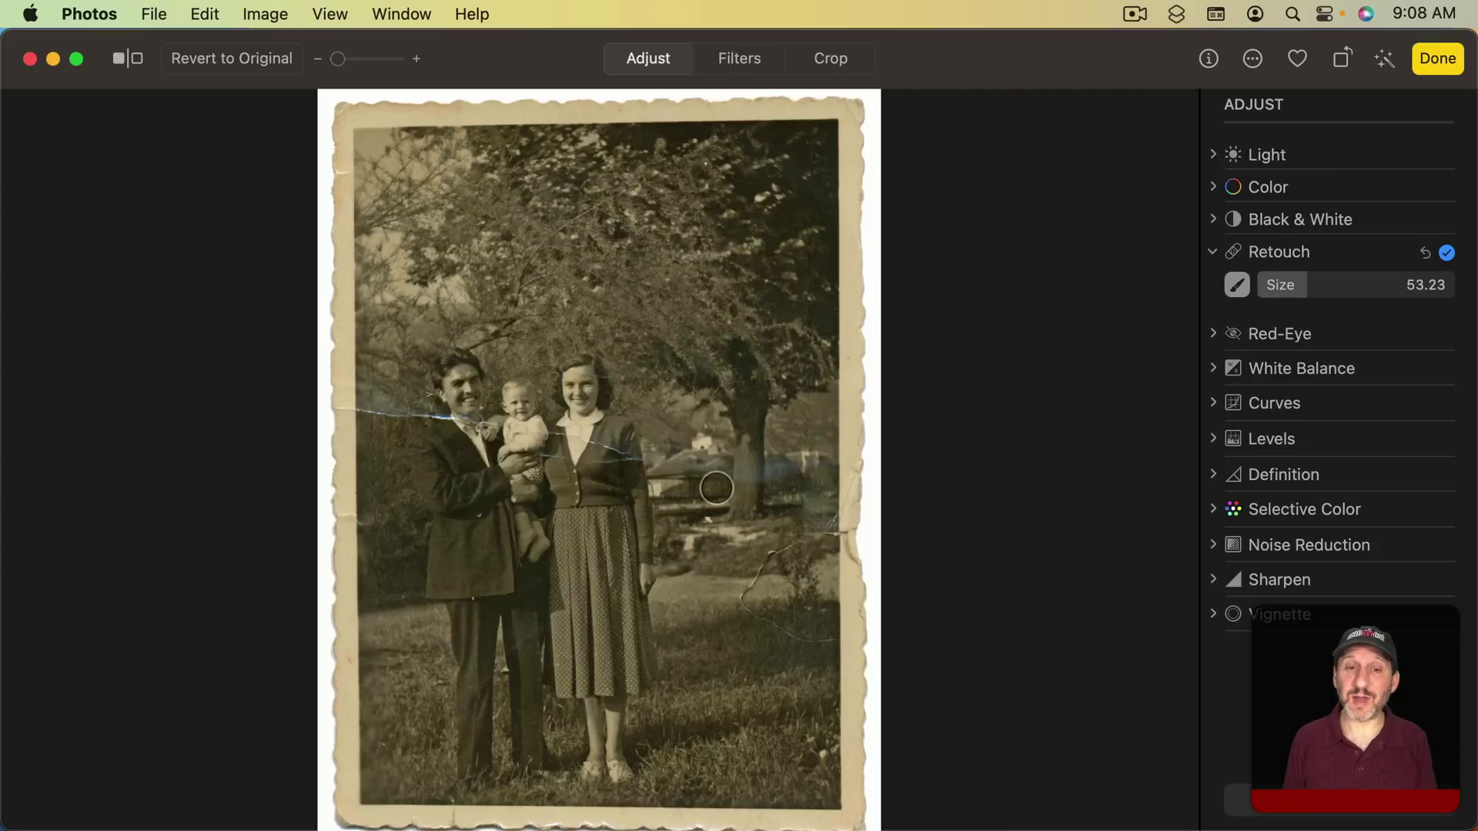
click(1444, 255)
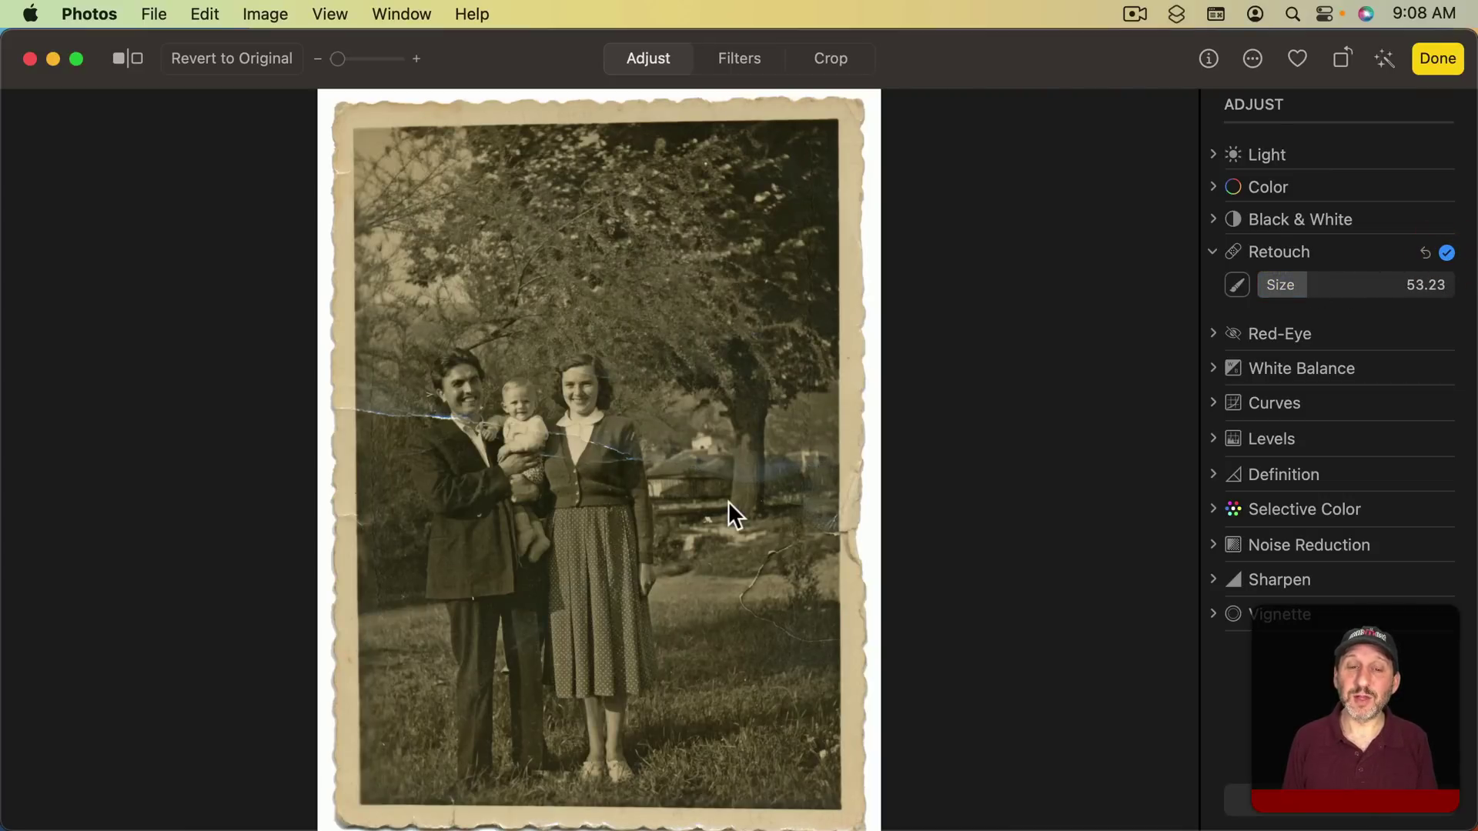
key(z)
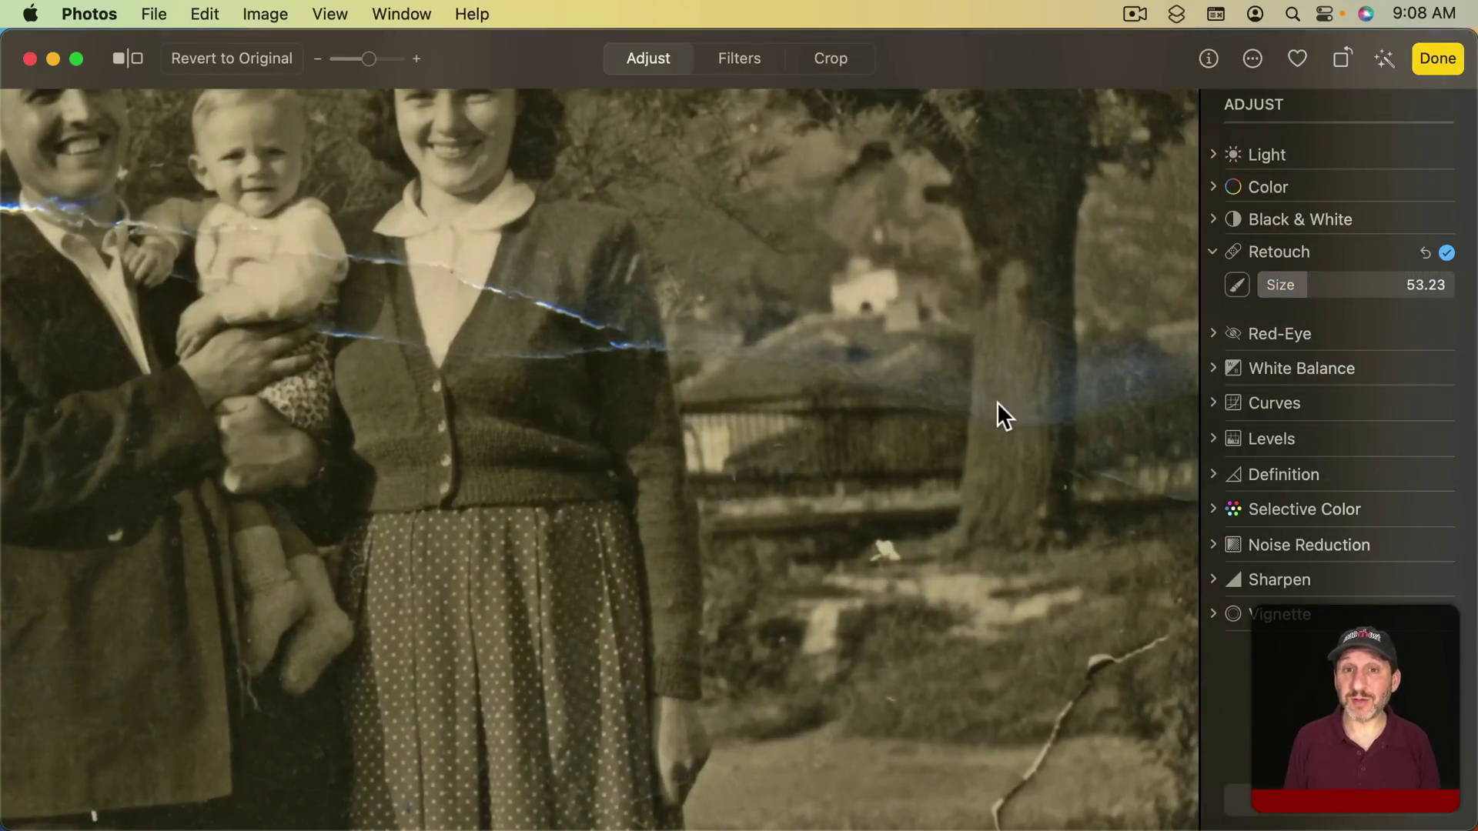
Reset the retouch edits, set a clean background source point, and shrink the brush to 43.23.
click(1422, 252)
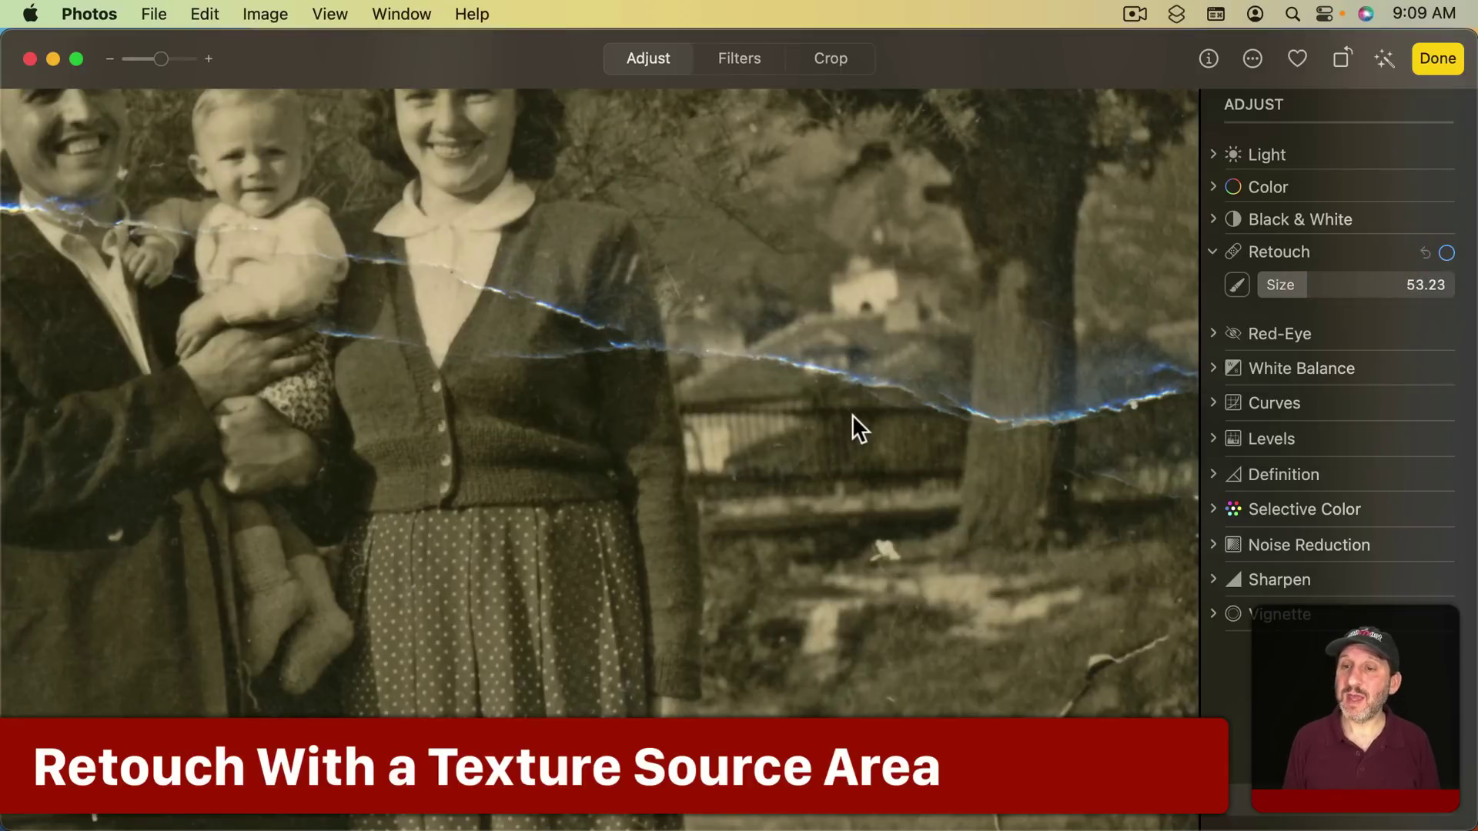
click(1237, 285)
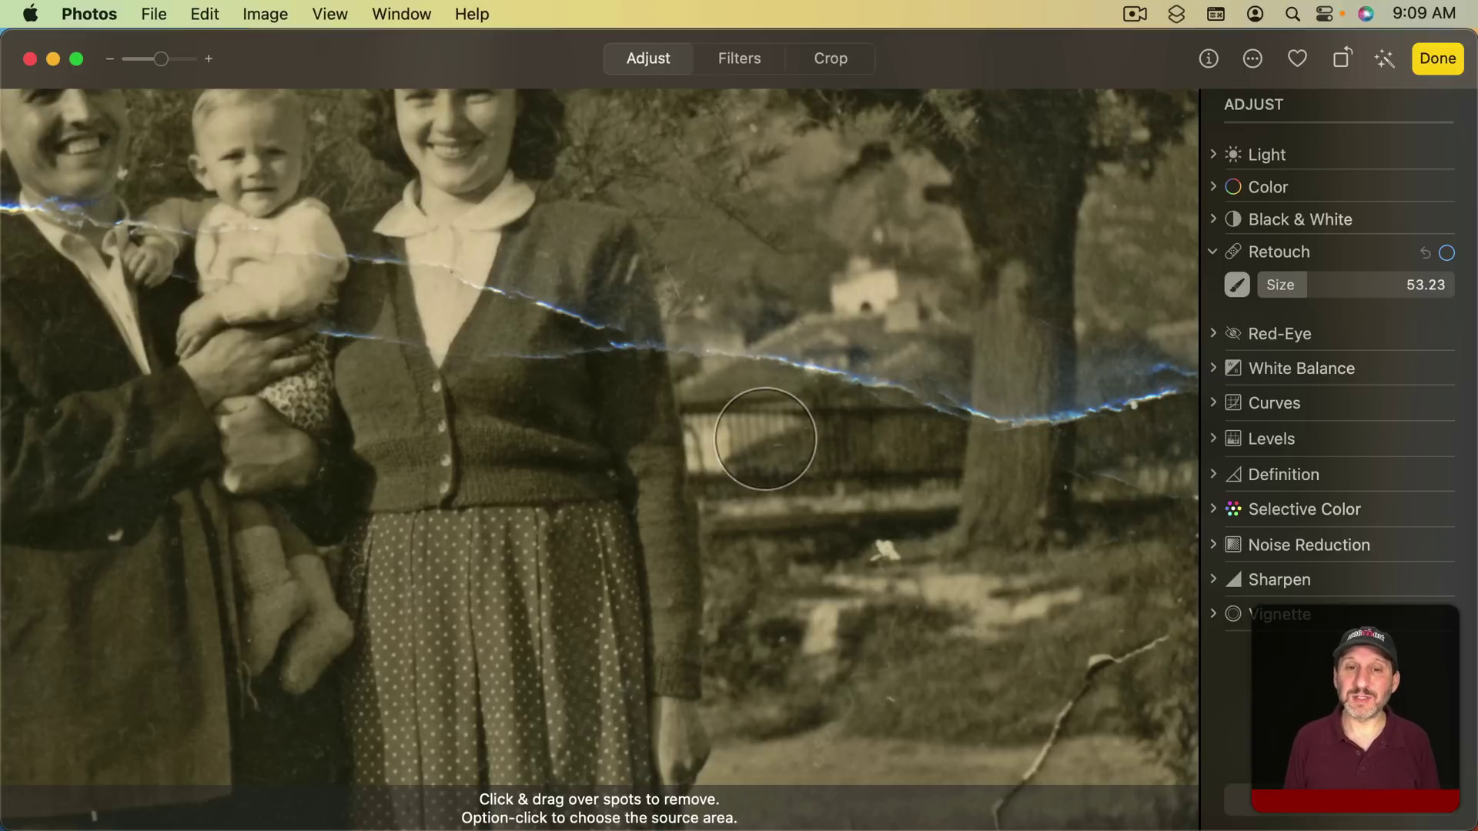
key(alt)
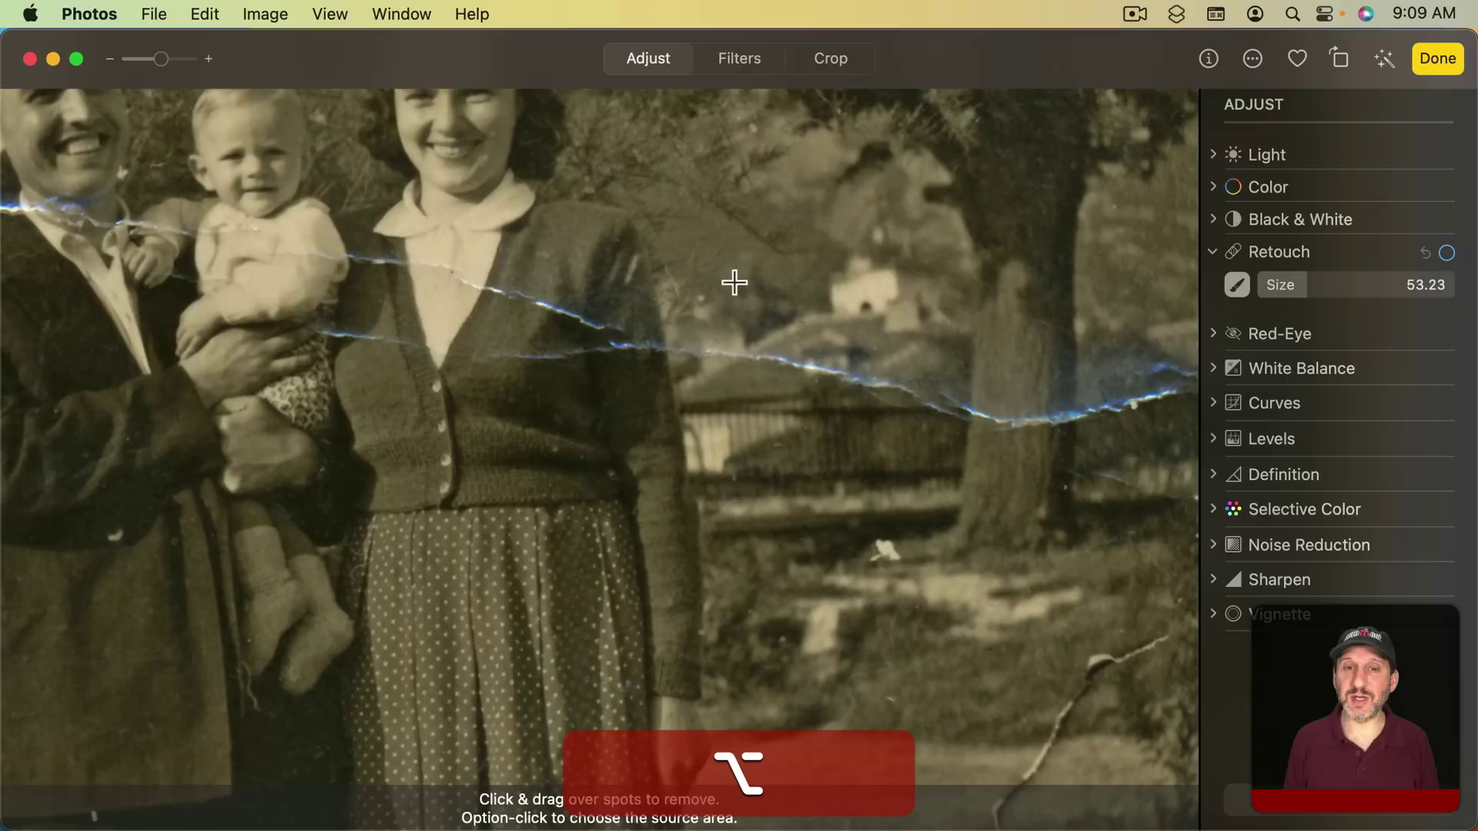
alt+click(734, 282)
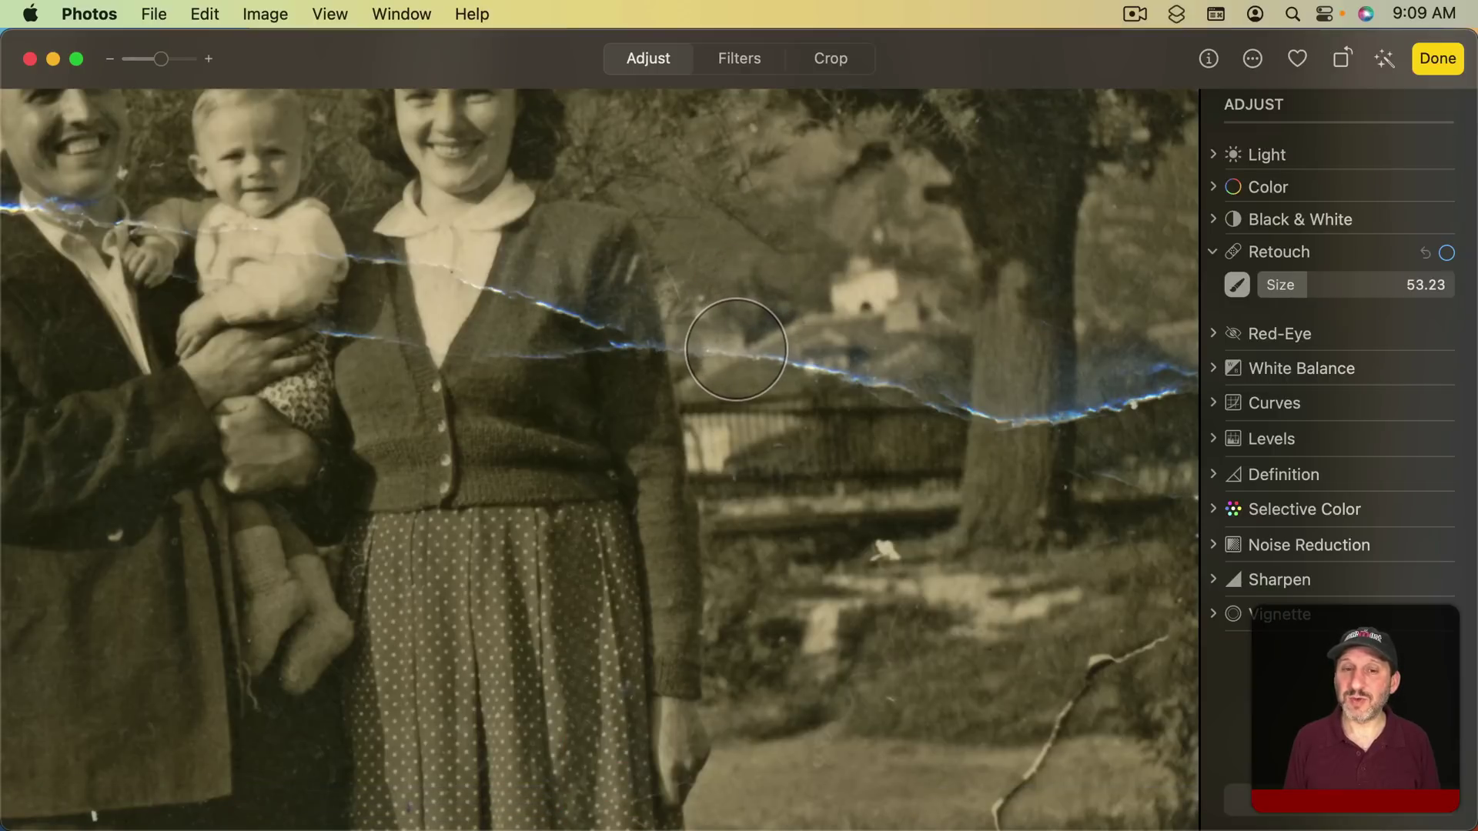
key(bracketleft)
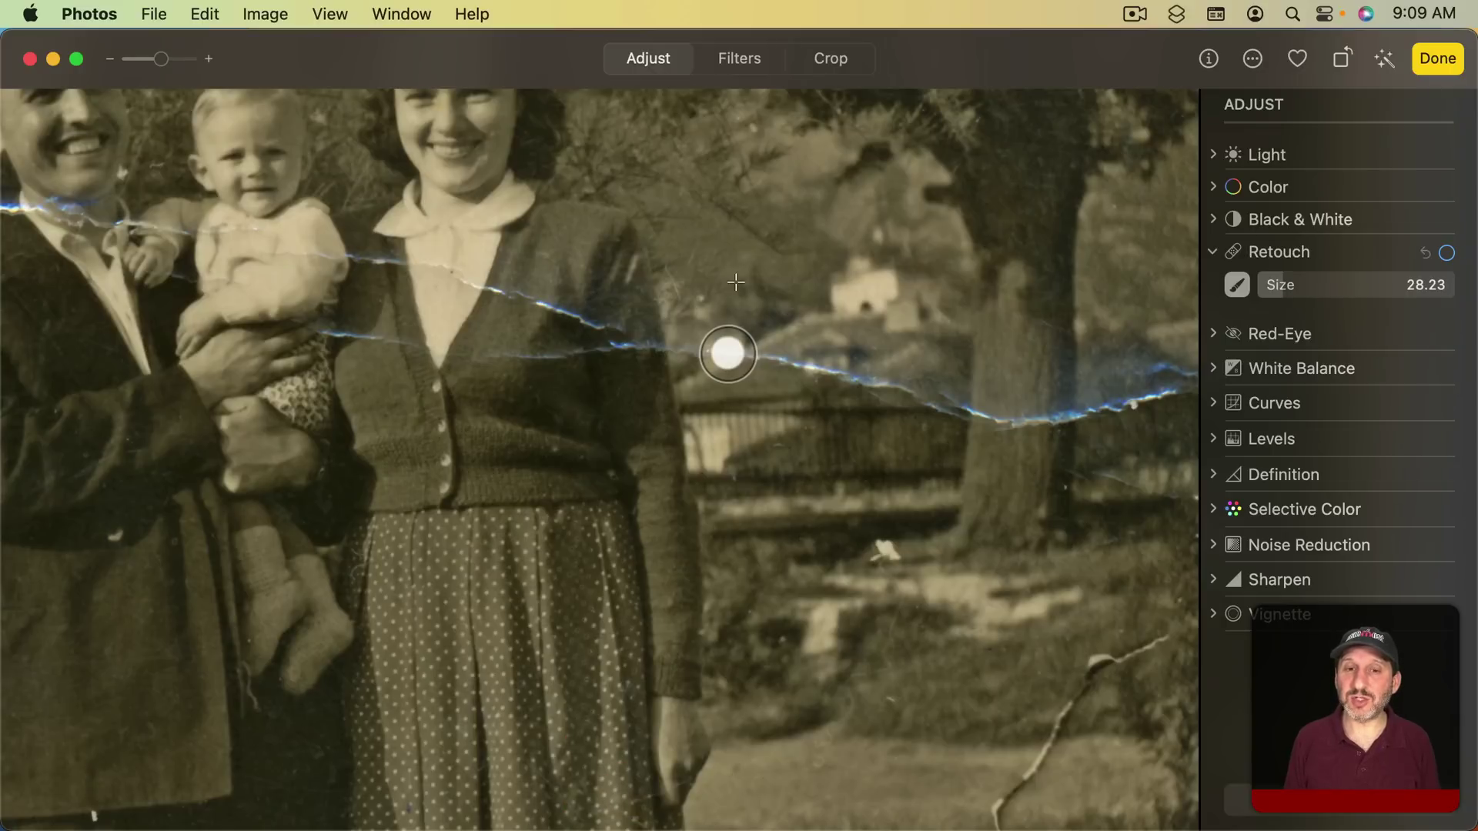
Paint out the tear beside the woman, along the fence toward the tree.
drag(737, 355, 819, 368)
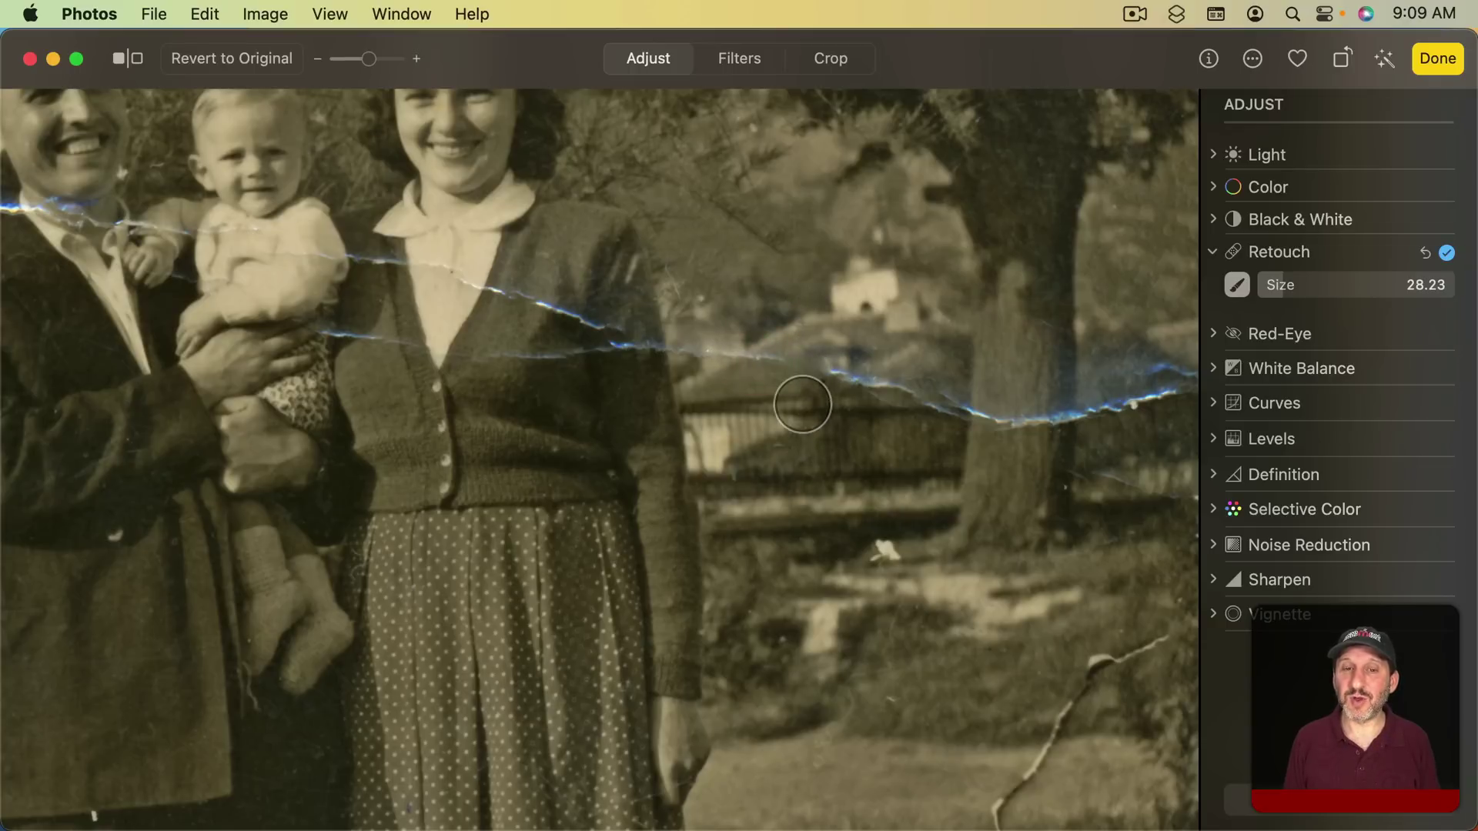
mouse_move(714, 354)
mouse_down()
mouse_move(776, 362)
mouse_move(742, 355)
mouse_up()
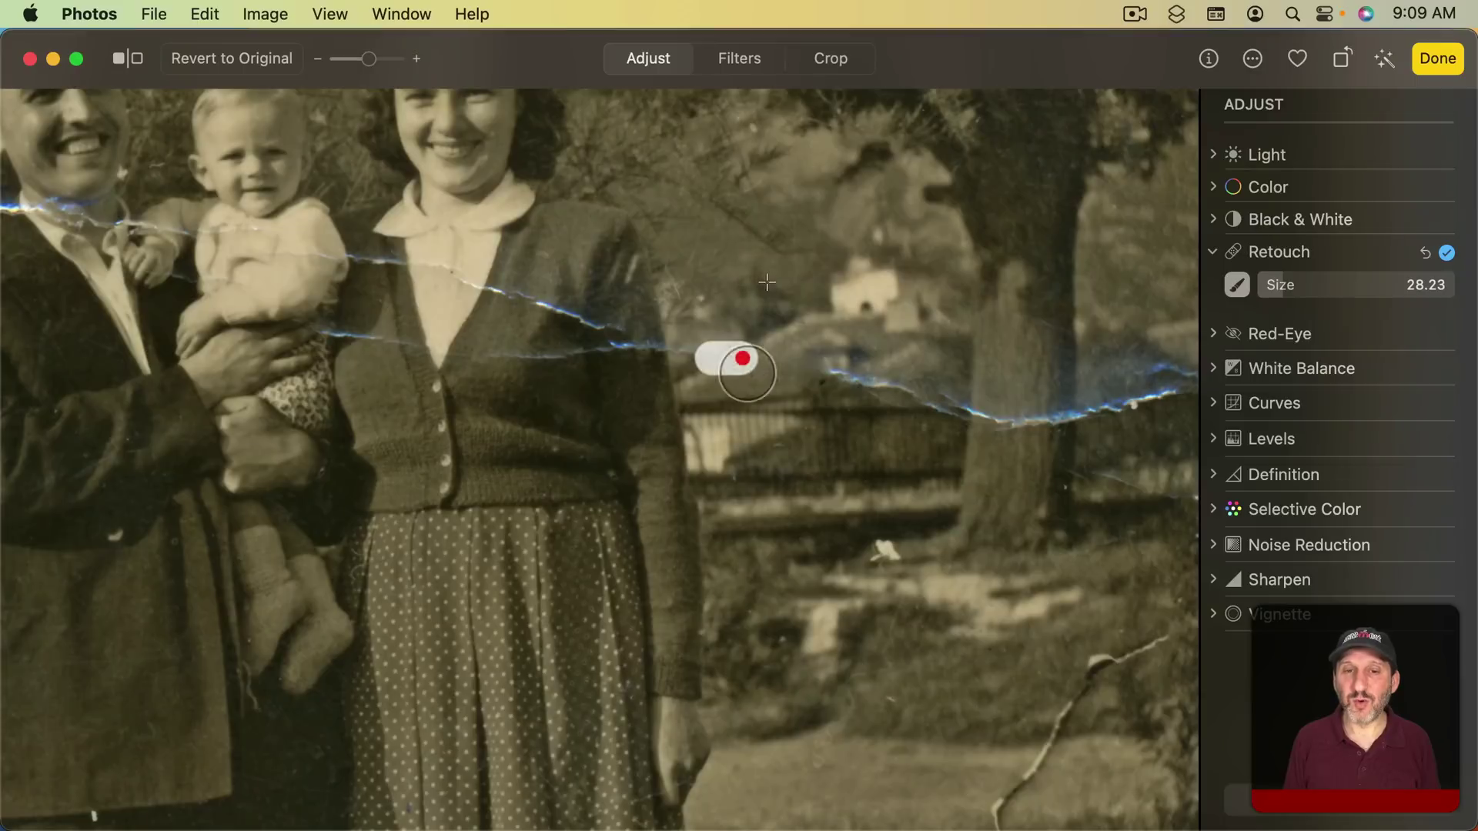
mouse_move(830, 383)
mouse_down()
mouse_move(884, 385)
mouse_move(906, 415)
mouse_move(900, 385)
mouse_move(1022, 423)
mouse_move(1181, 402)
mouse_move(1180, 370)
mouse_up()
click(973, 406)
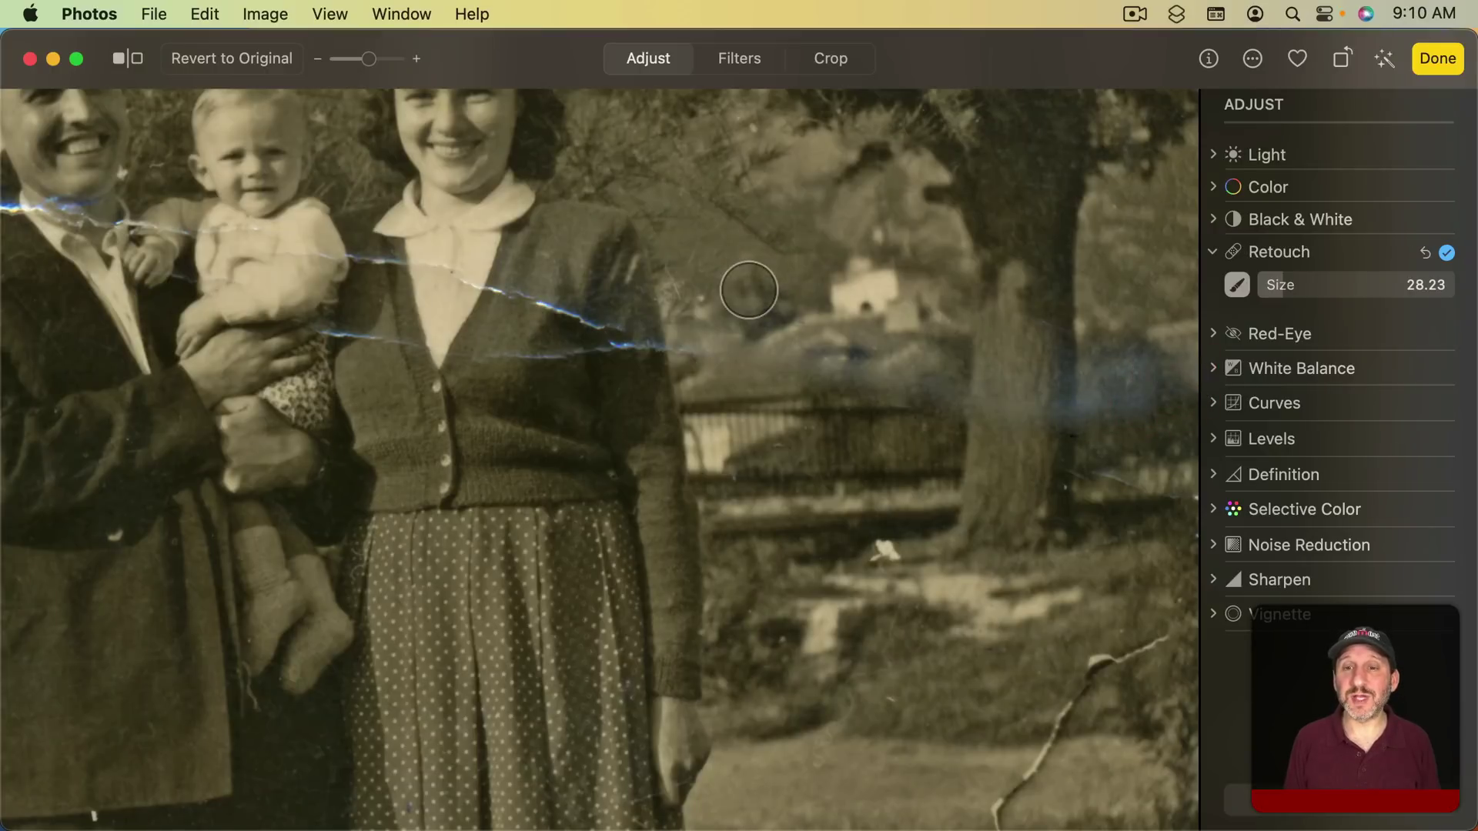
Fit the photo to the window and clear the manual Retouch source point.
key(z)
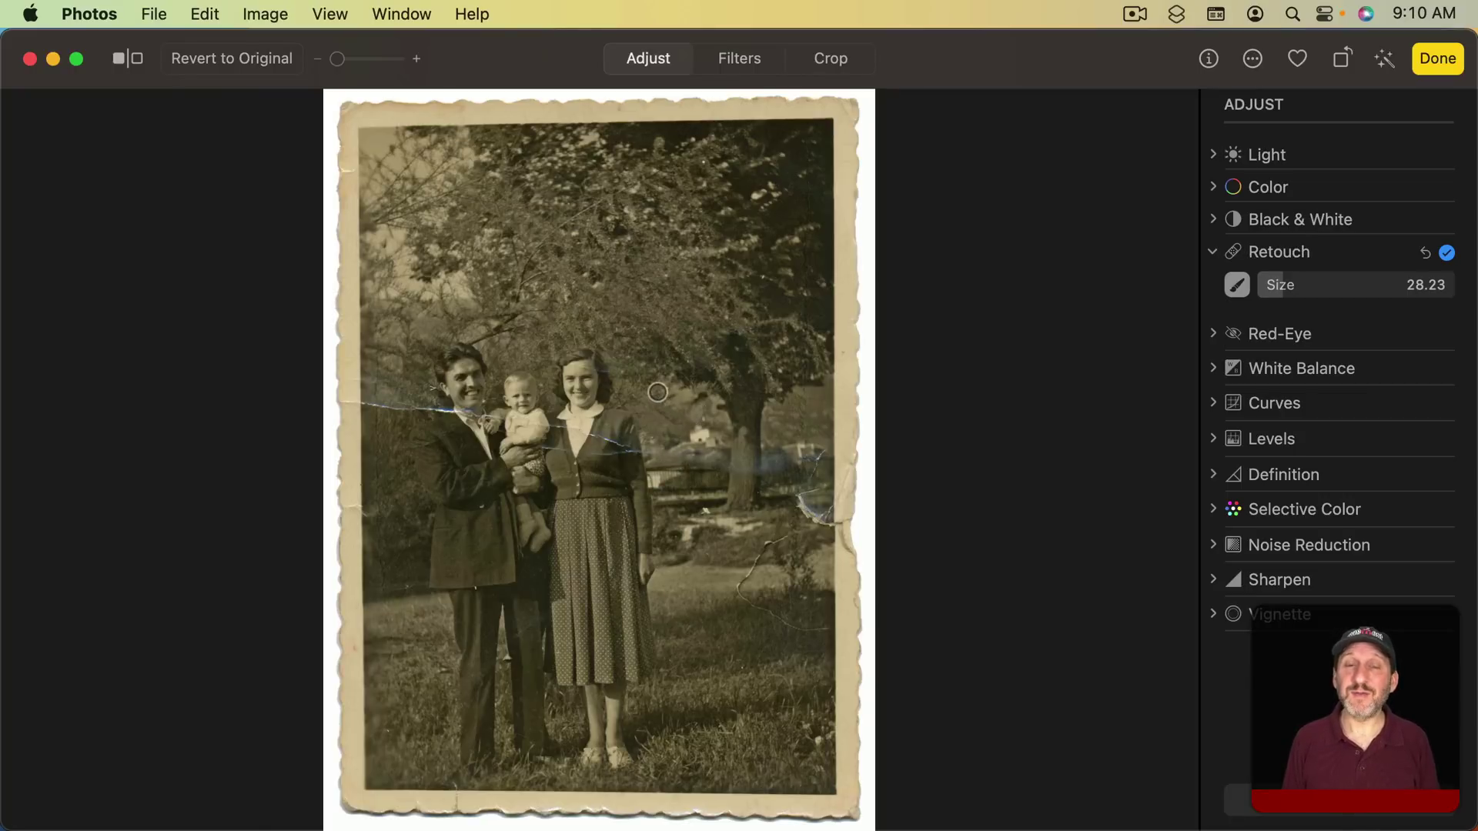
ctrl+click(660, 353)
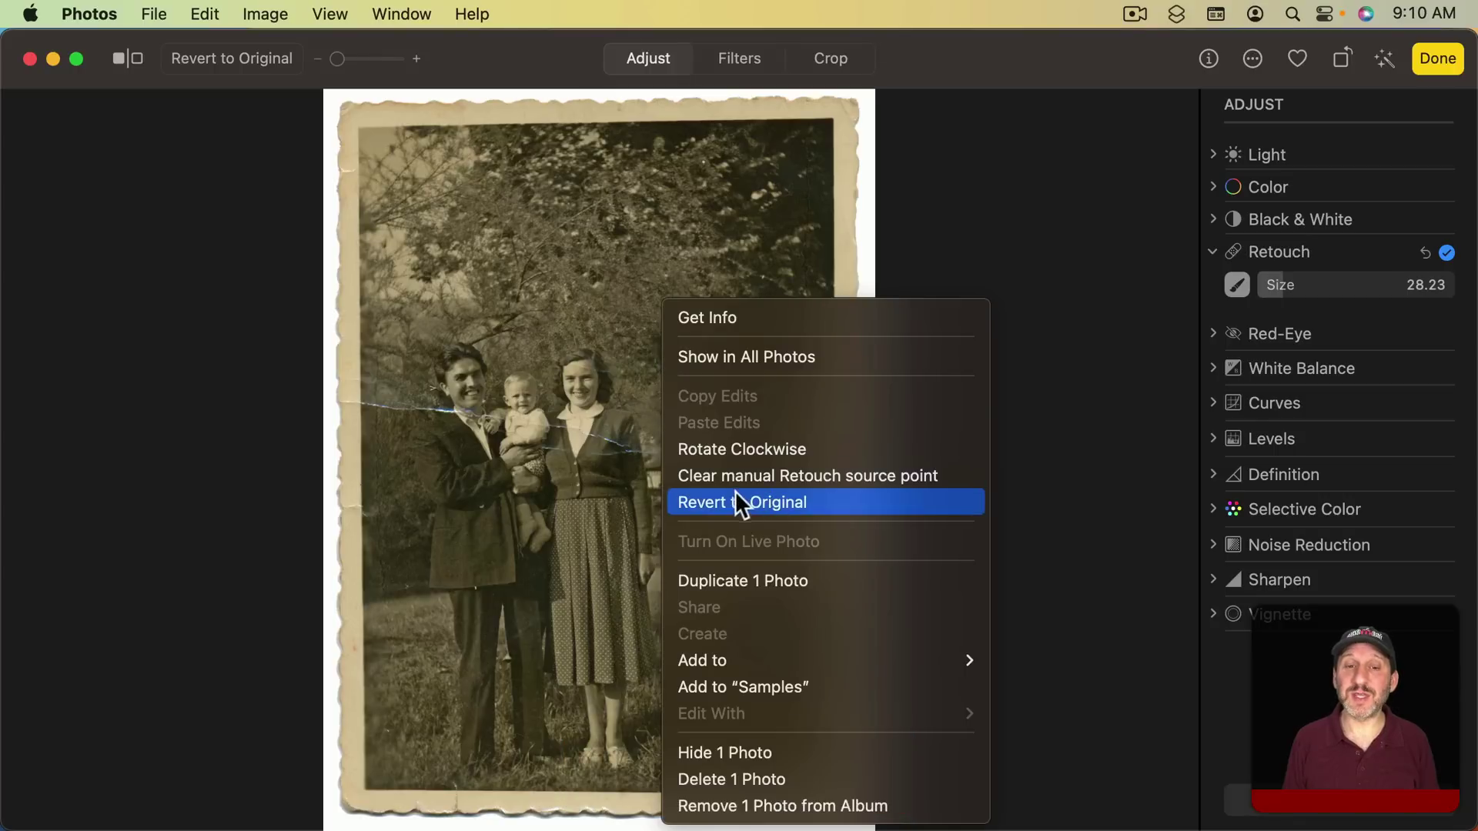
click(879, 475)
scroll(665, 498, up, 5)
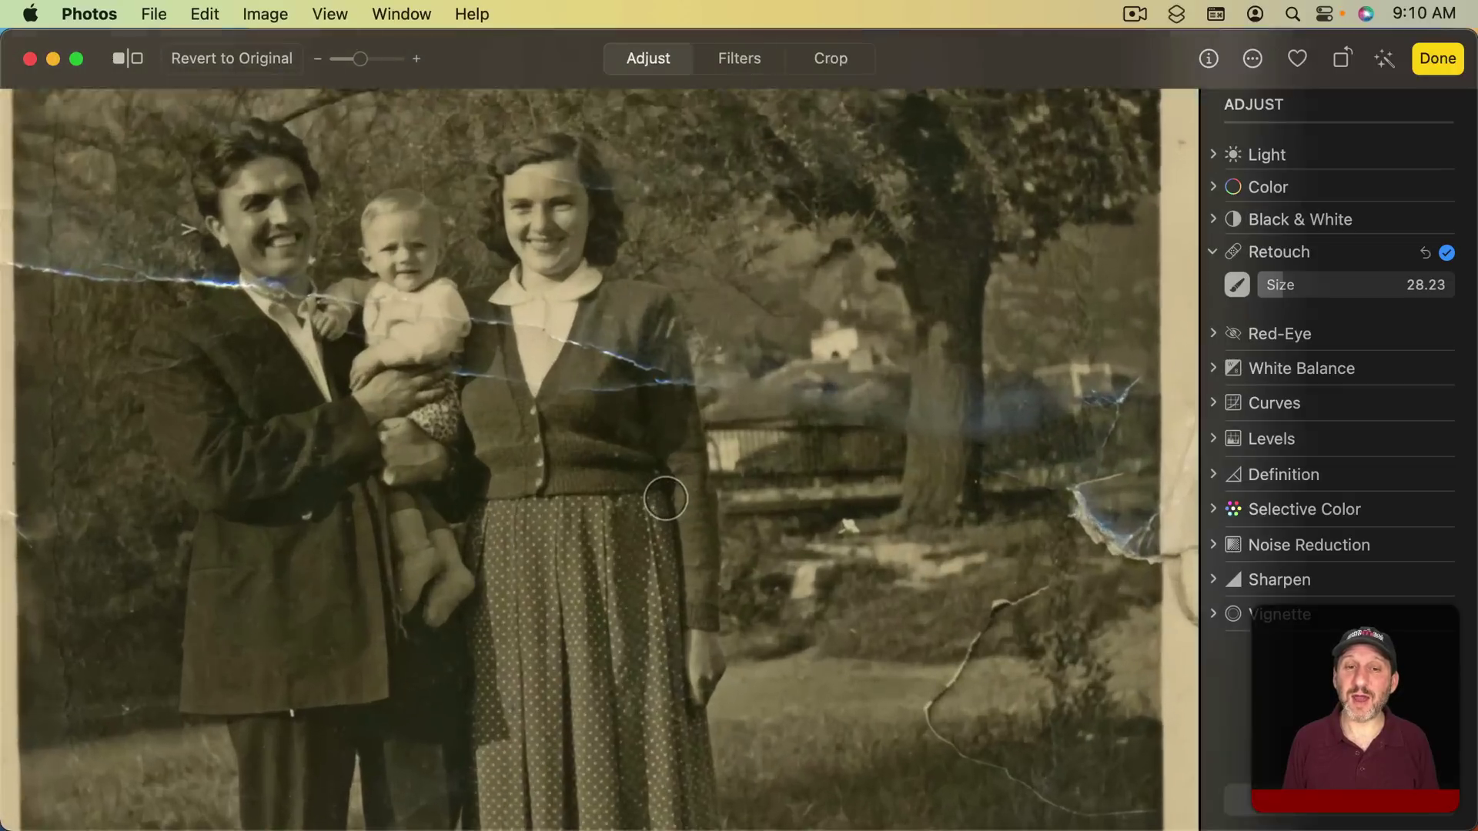
Edit the apple photo IMG002 with the Retouch brush enlarged to 73.23.
scroll(665, 498, up, 2)
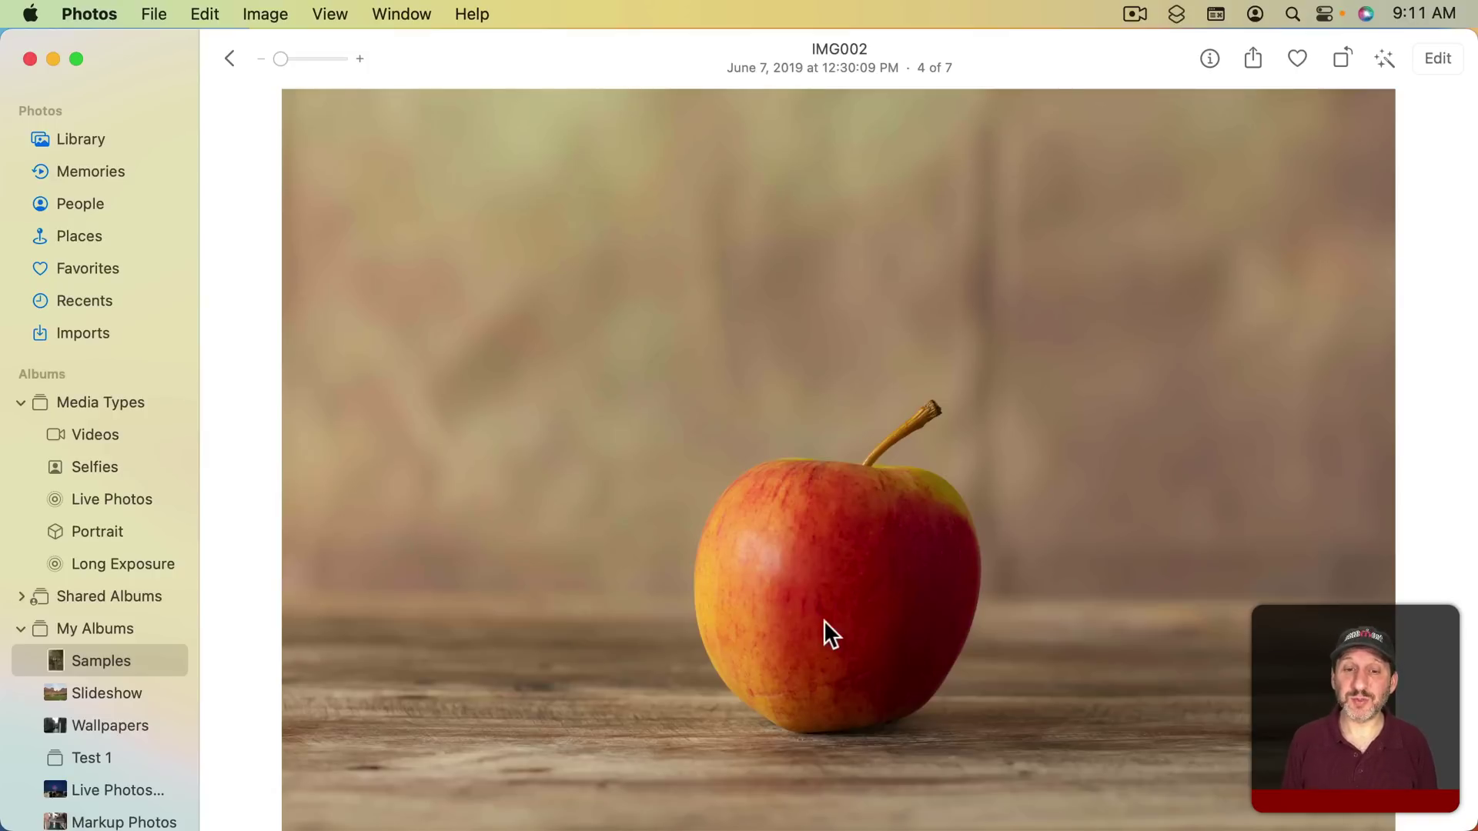
scroll(824, 620, up, 5)
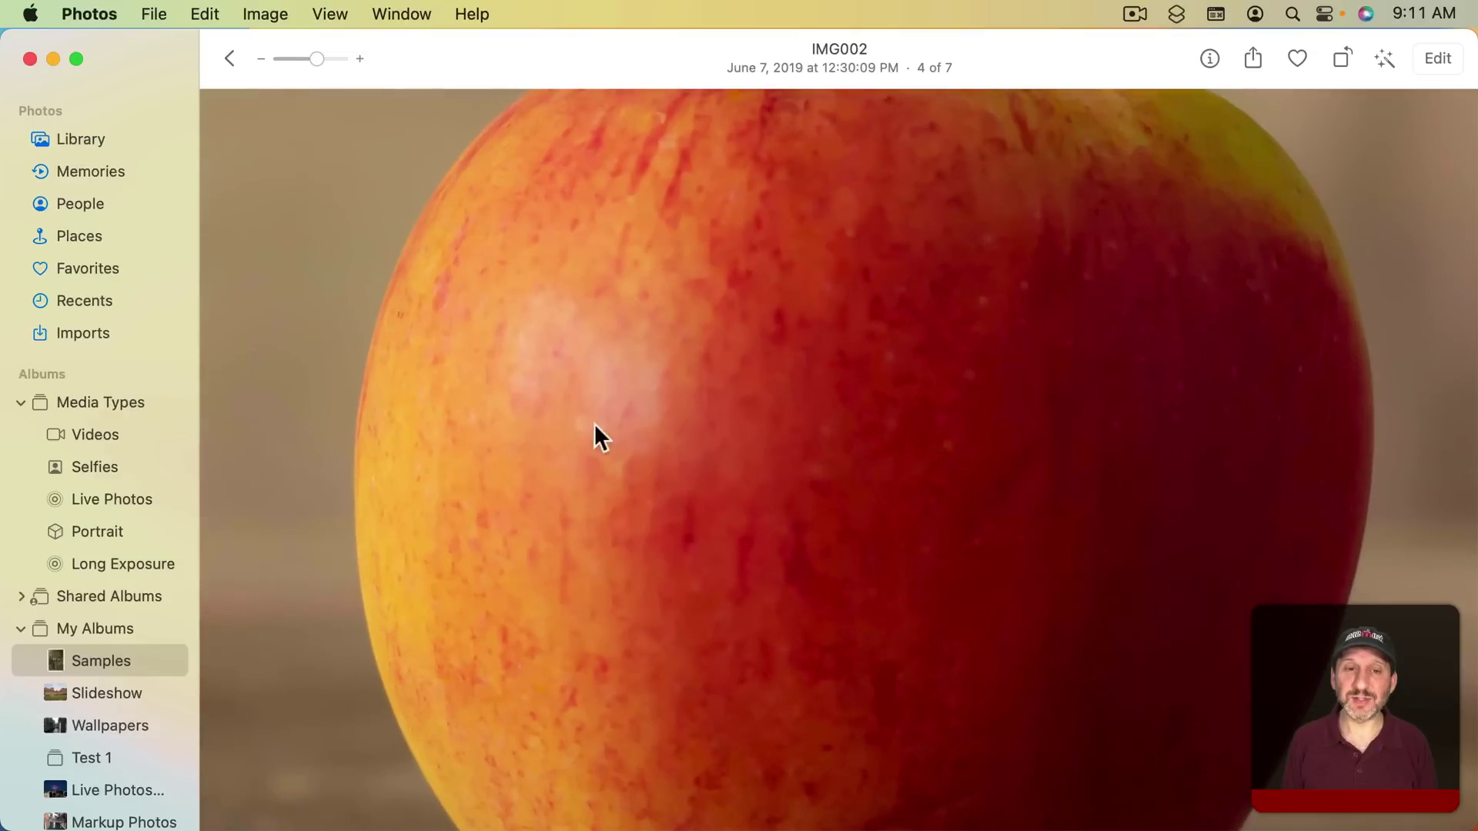
click(1450, 66)
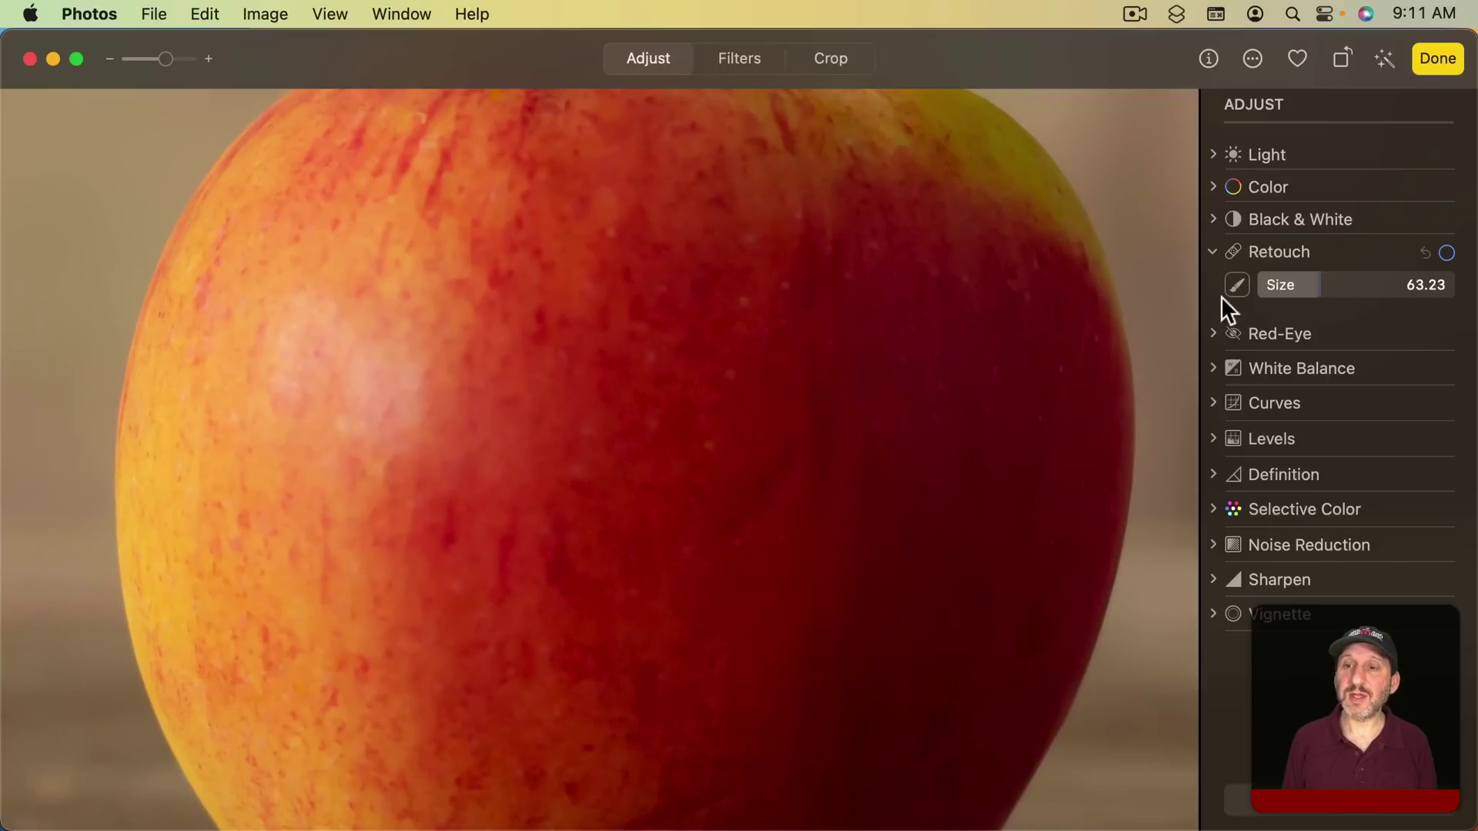
click(1236, 284)
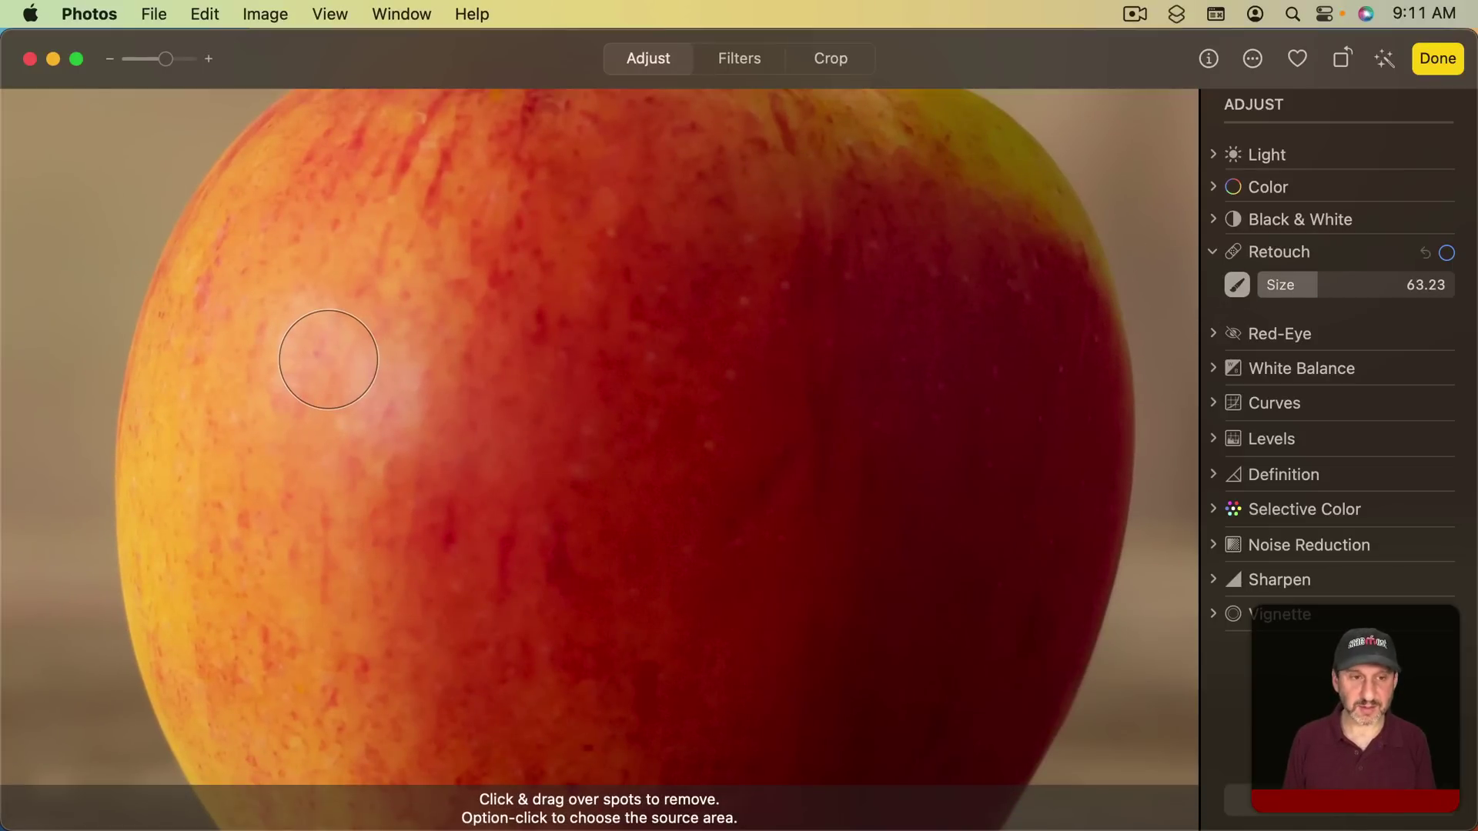
key(bracketright)
Undo a first stroke, pick clean apple skin as source, and paint away the left-side glare.
mouse_move(299, 343)
mouse_down()
mouse_move(393, 388)
mouse_move(298, 372)
mouse_up()
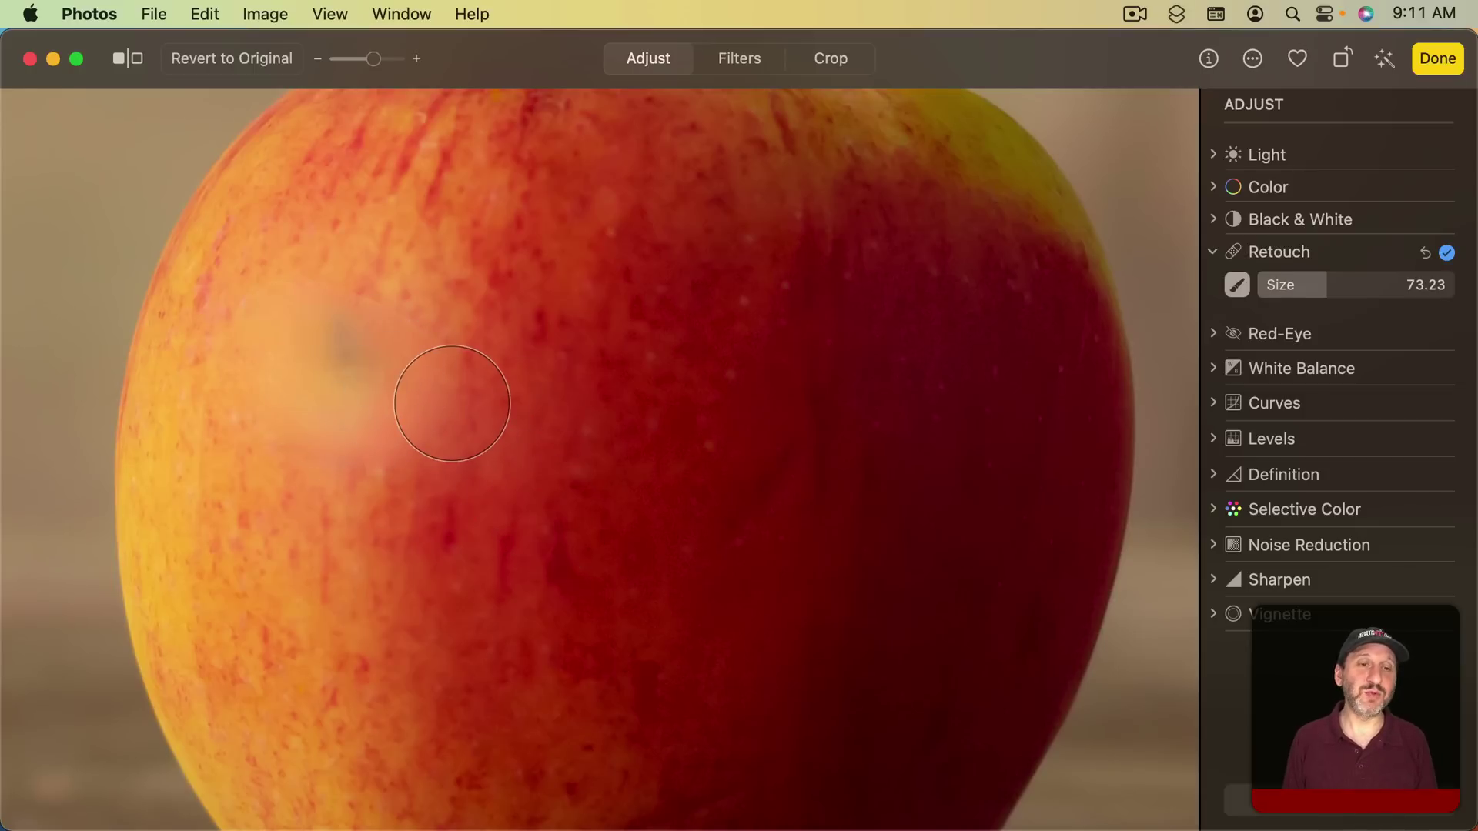
key(super+z)
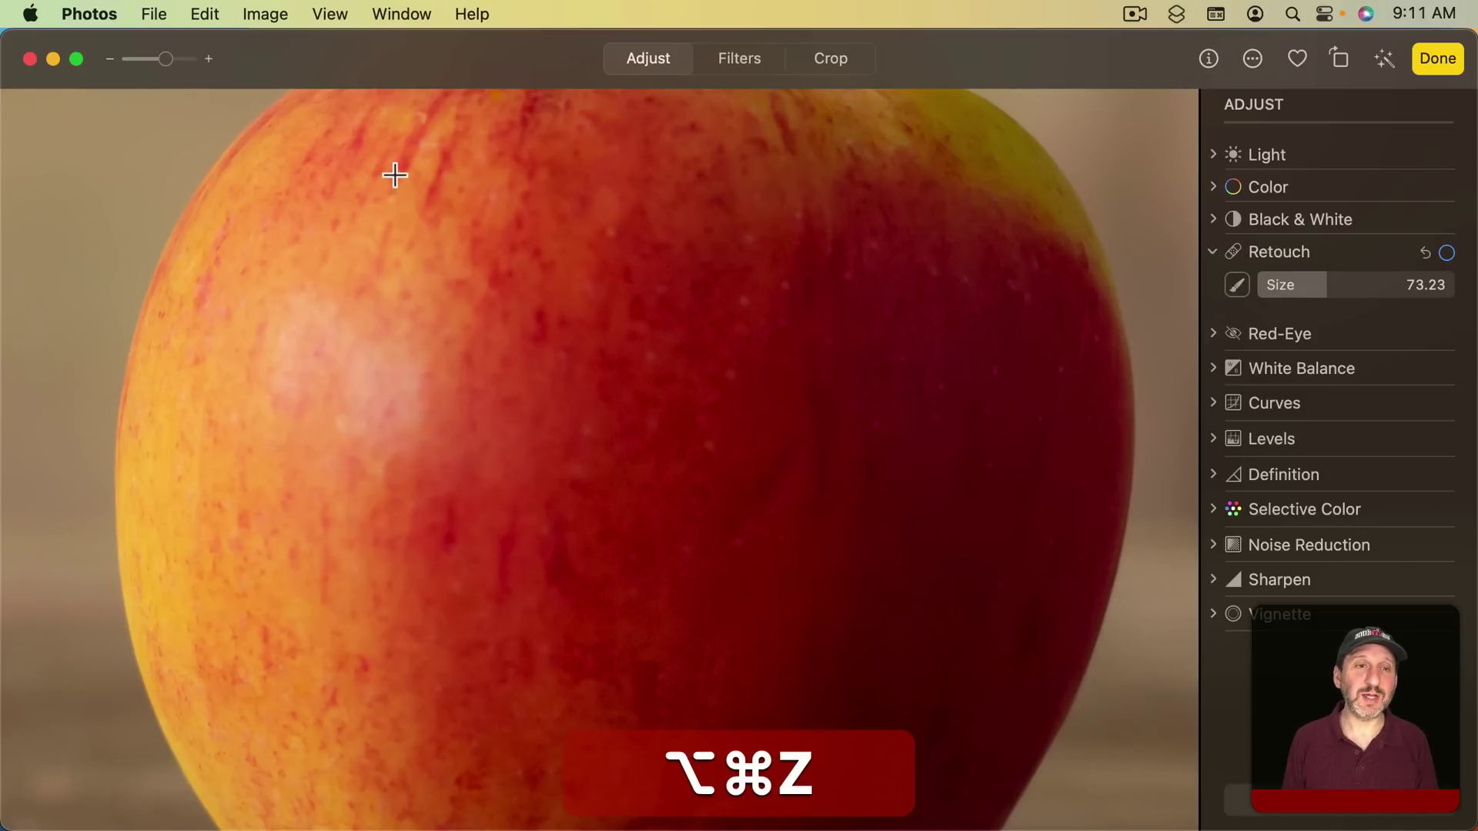
alt+click(424, 173)
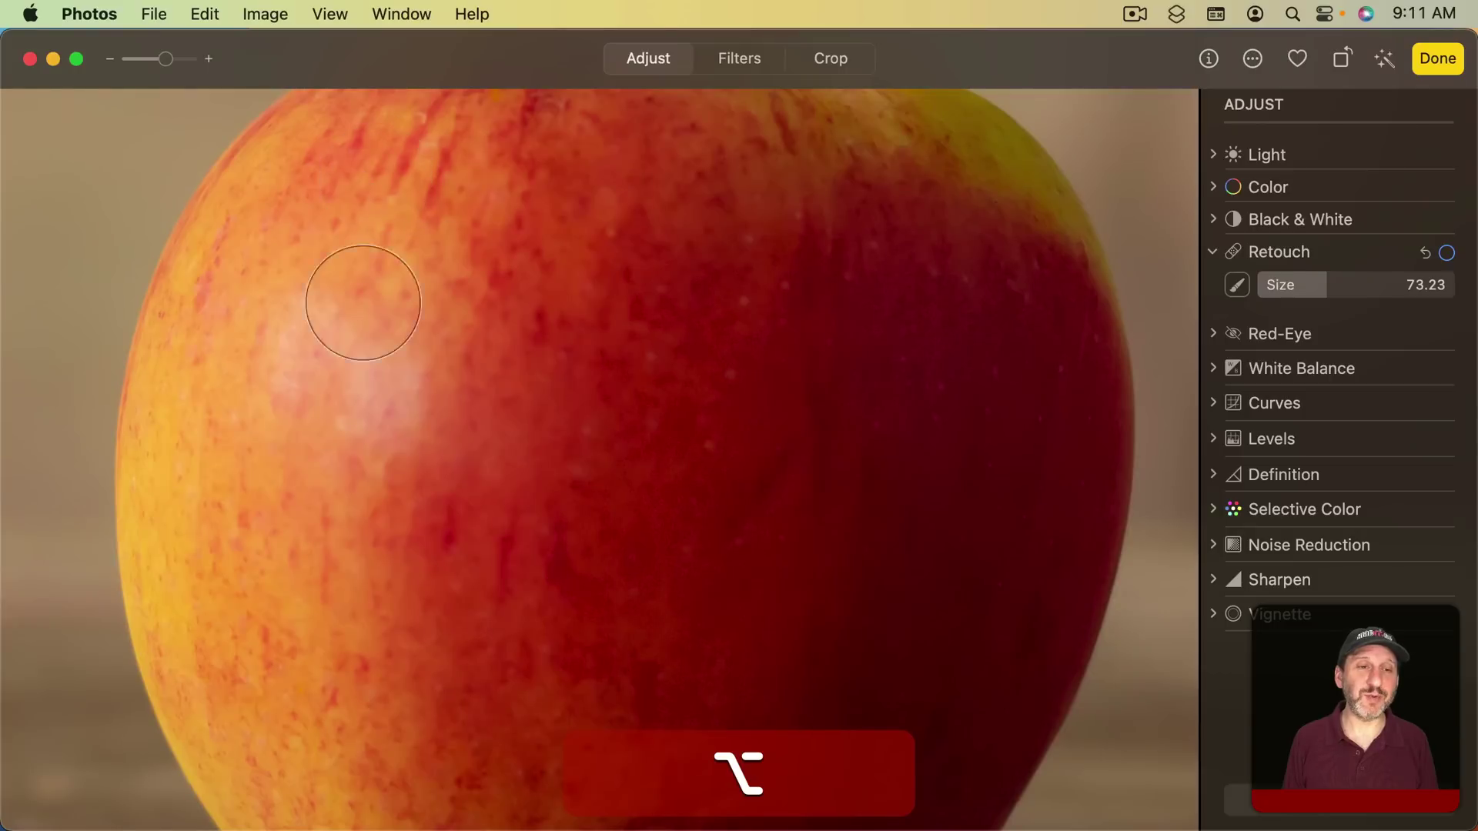
mouse_move(313, 339)
mouse_down()
mouse_move(372, 360)
mouse_move(395, 416)
mouse_move(303, 363)
mouse_up()
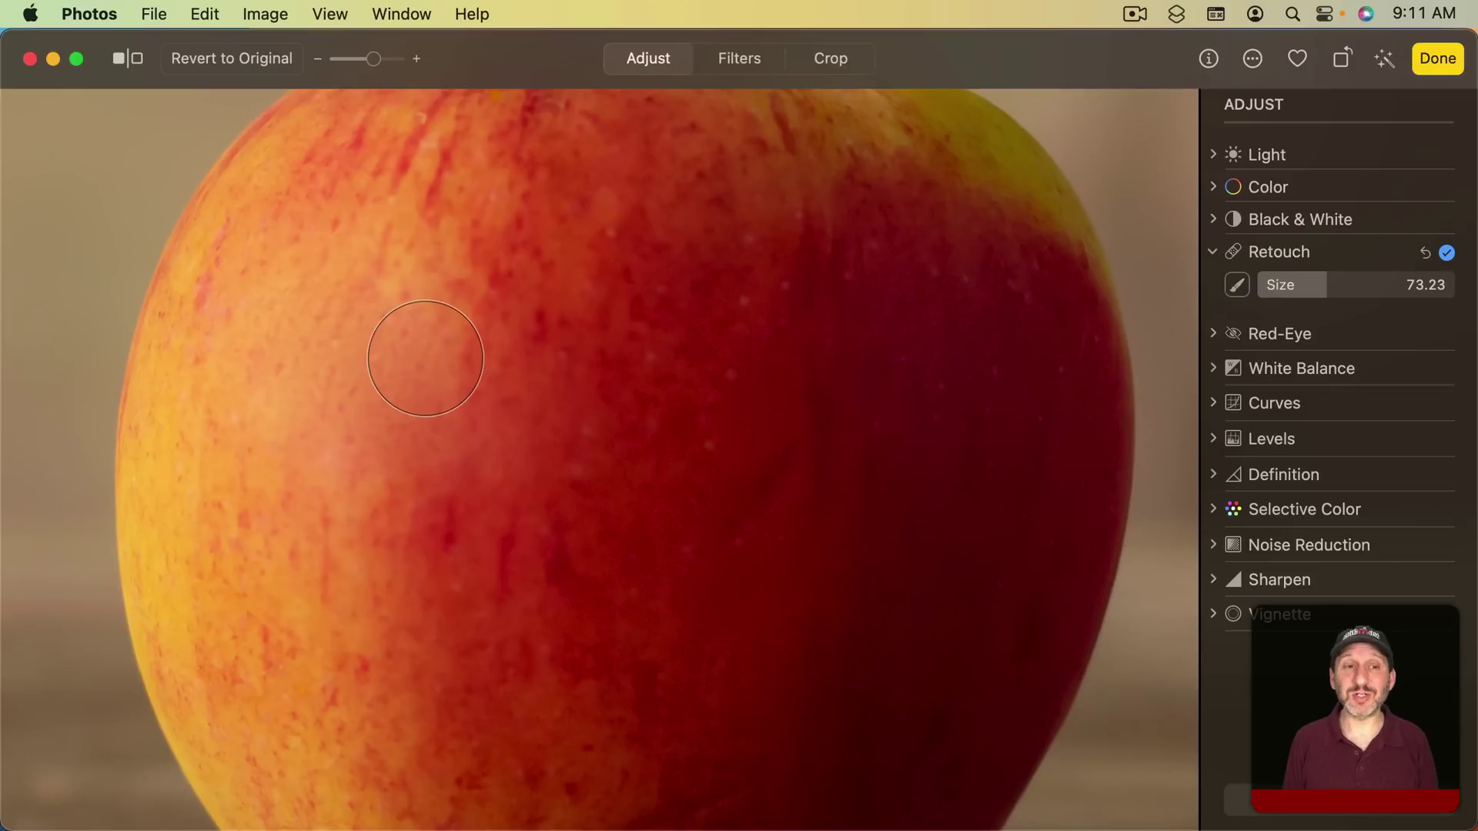
scroll(471, 419, down, 5)
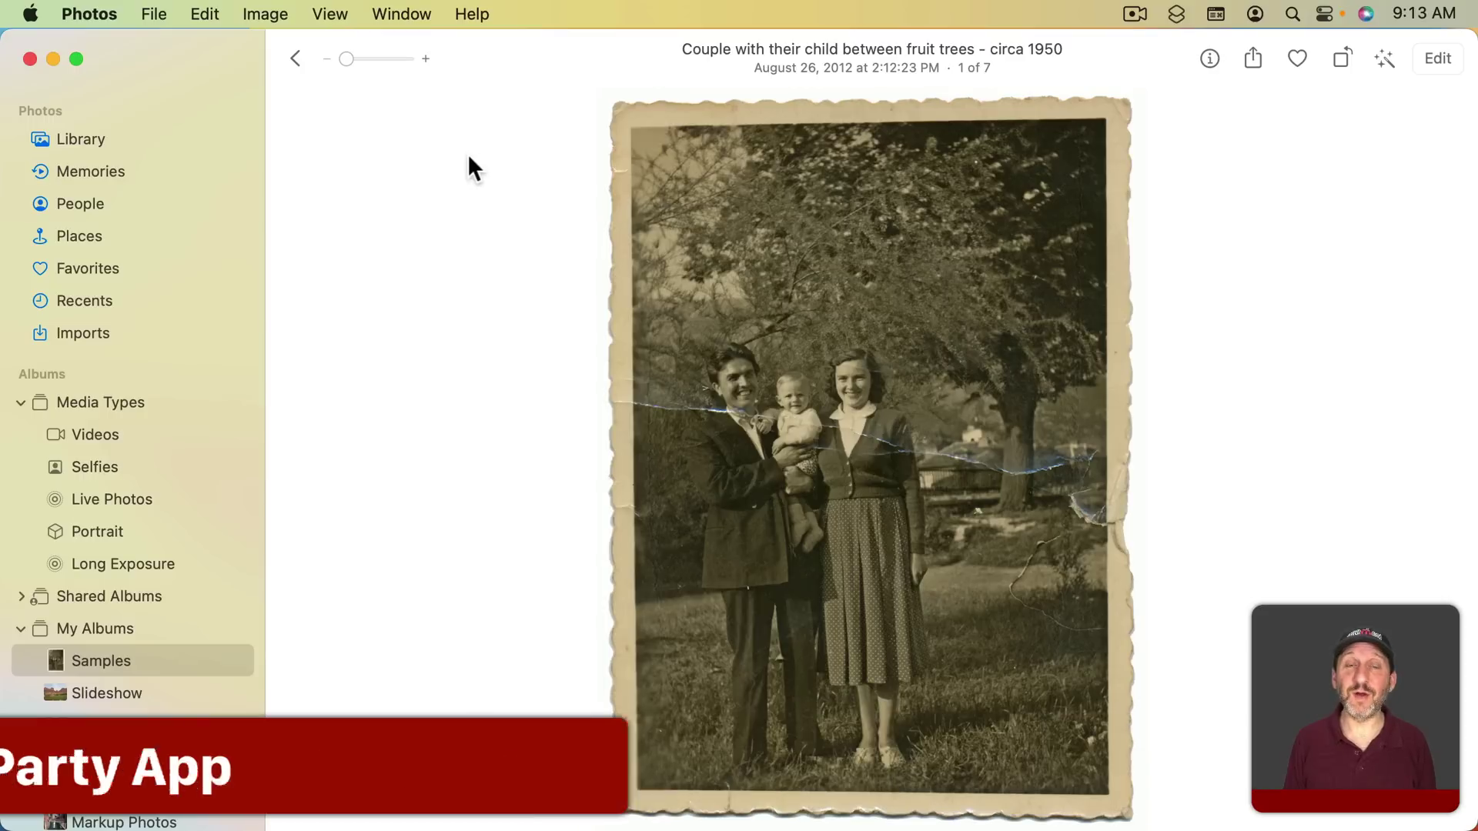
Send the old family photo from Photos to Pixelmator Pro via Image > Edit With.
click(267, 12)
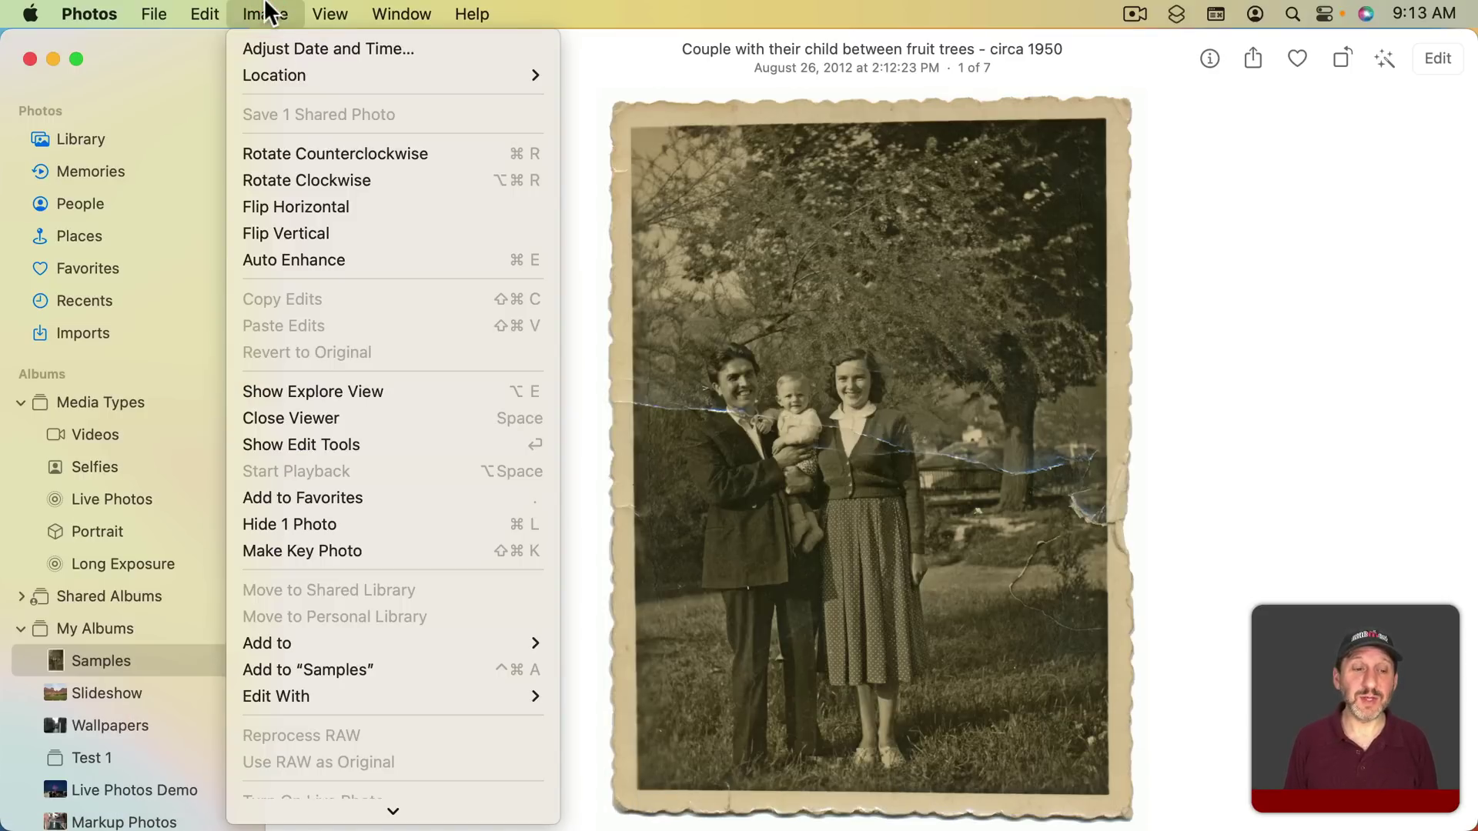
mouse_move(300, 692)
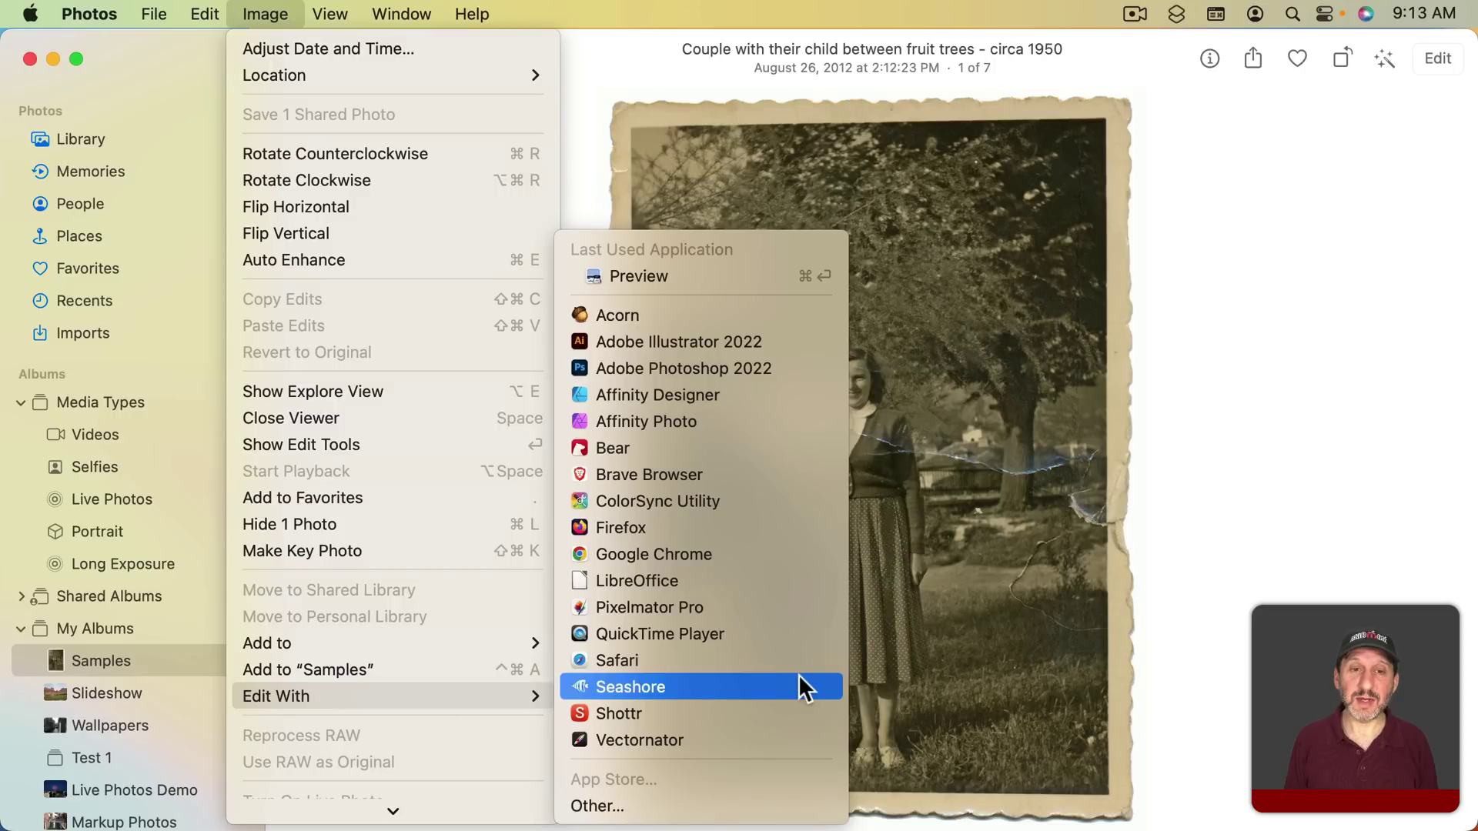
click(773, 611)
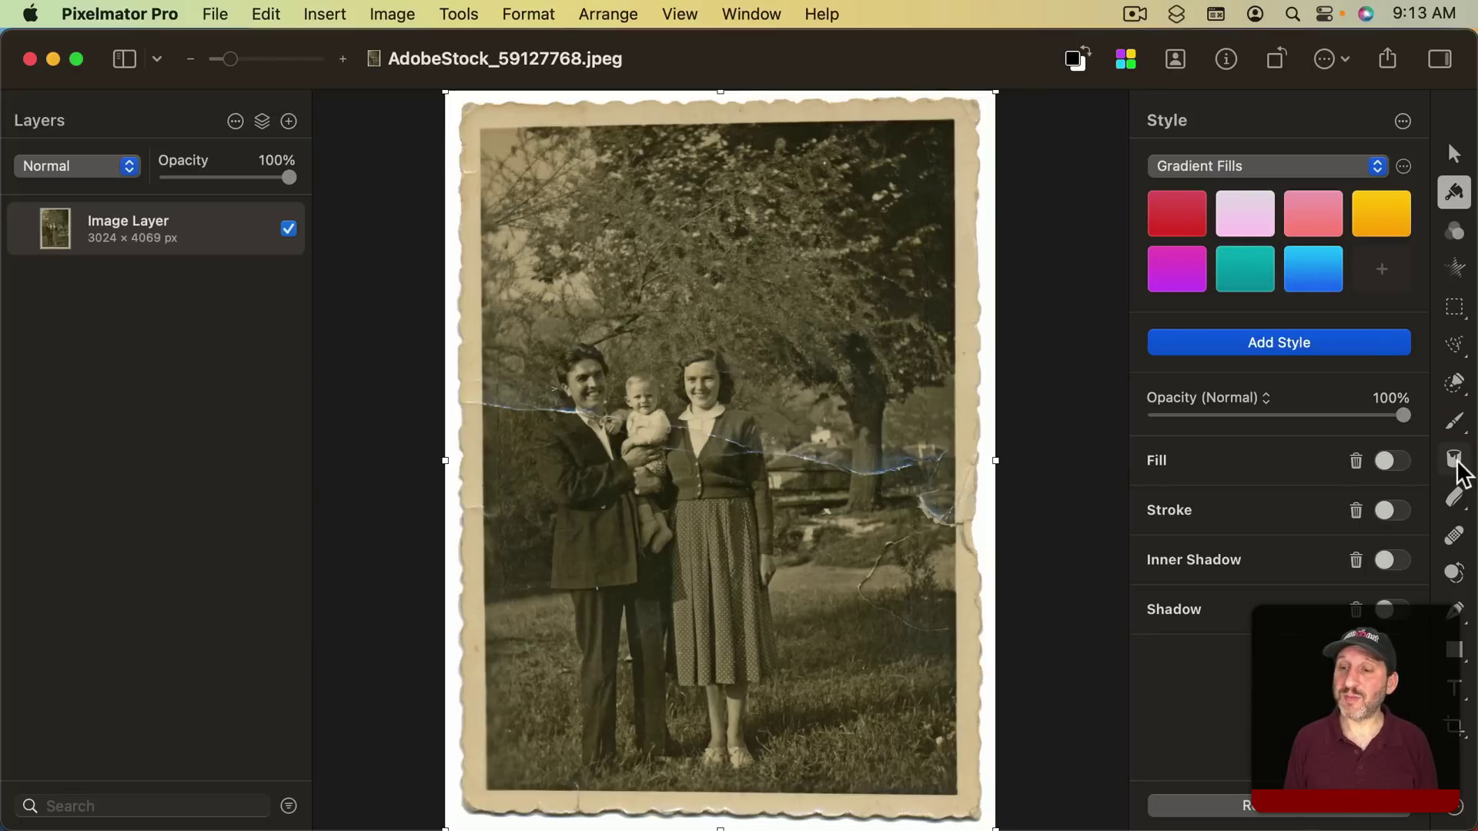
Select the Repair tool with a 5% brush size and zoom into the photo.
click(1455, 538)
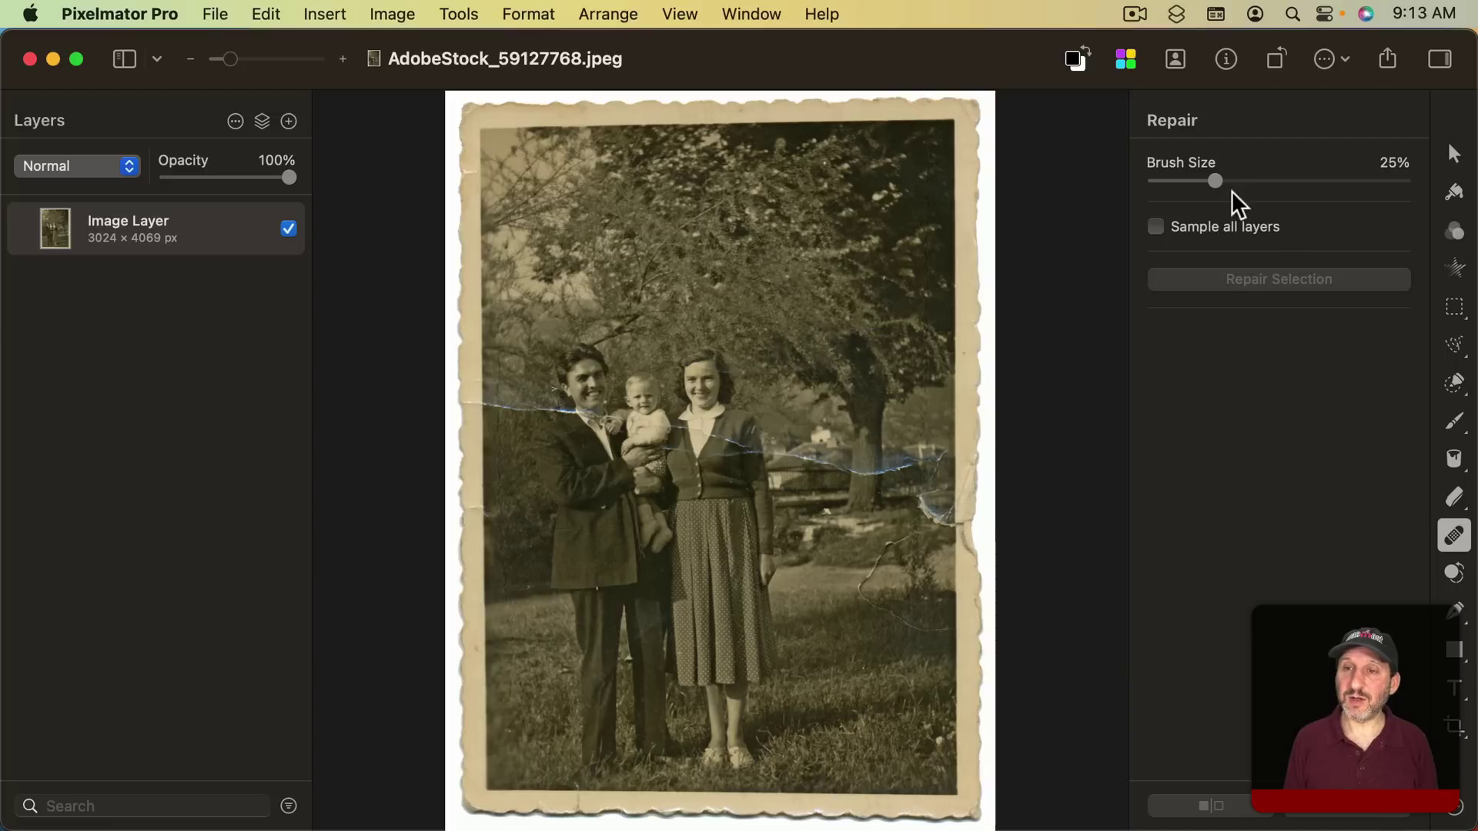
drag(1212, 181, 1163, 181)
scroll(831, 478, up, 8)
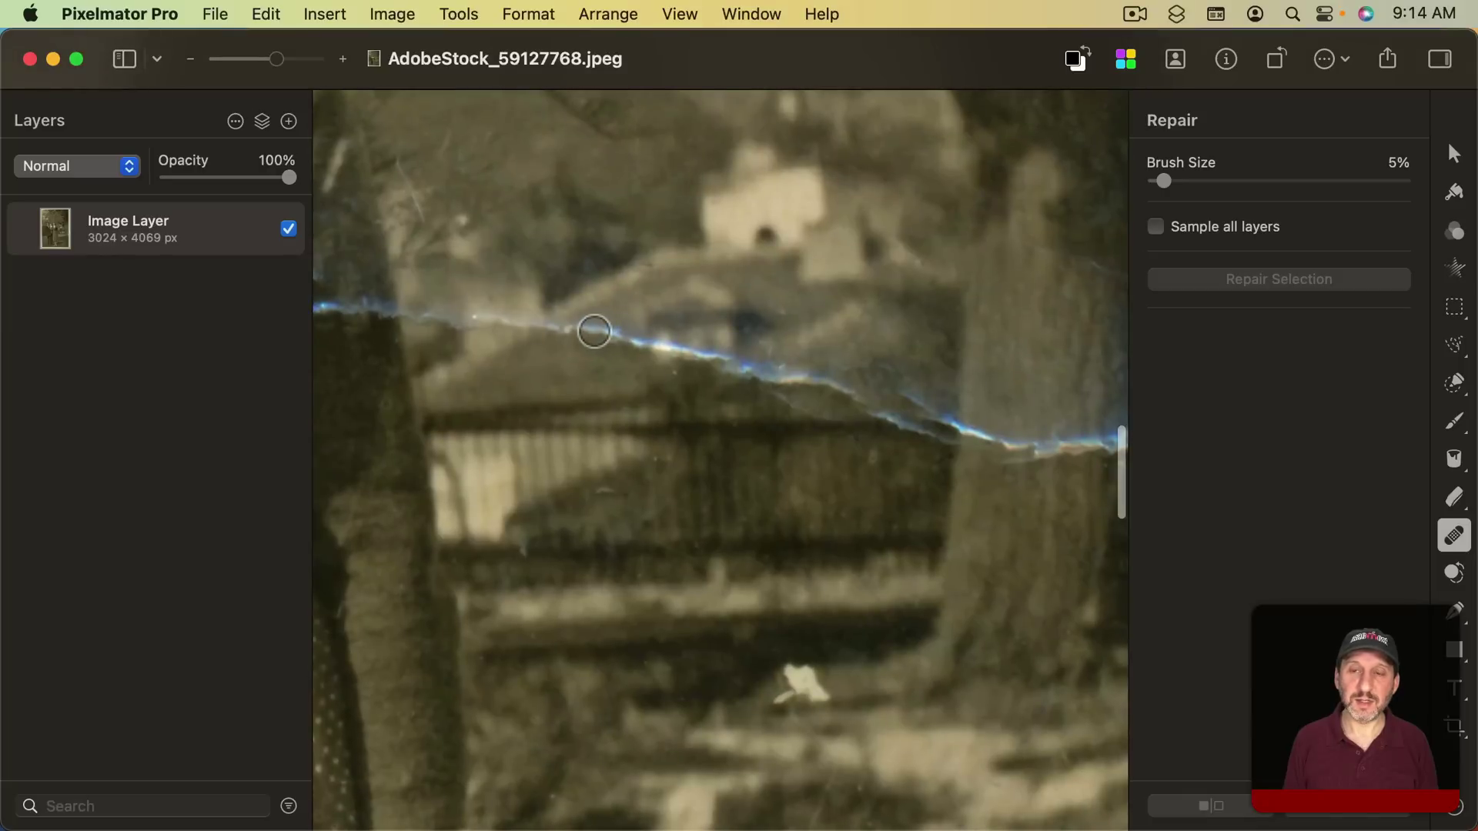
Enlarge the brush slightly and paint out the crack near the house, along the fence and beside the tree.
click(594, 331)
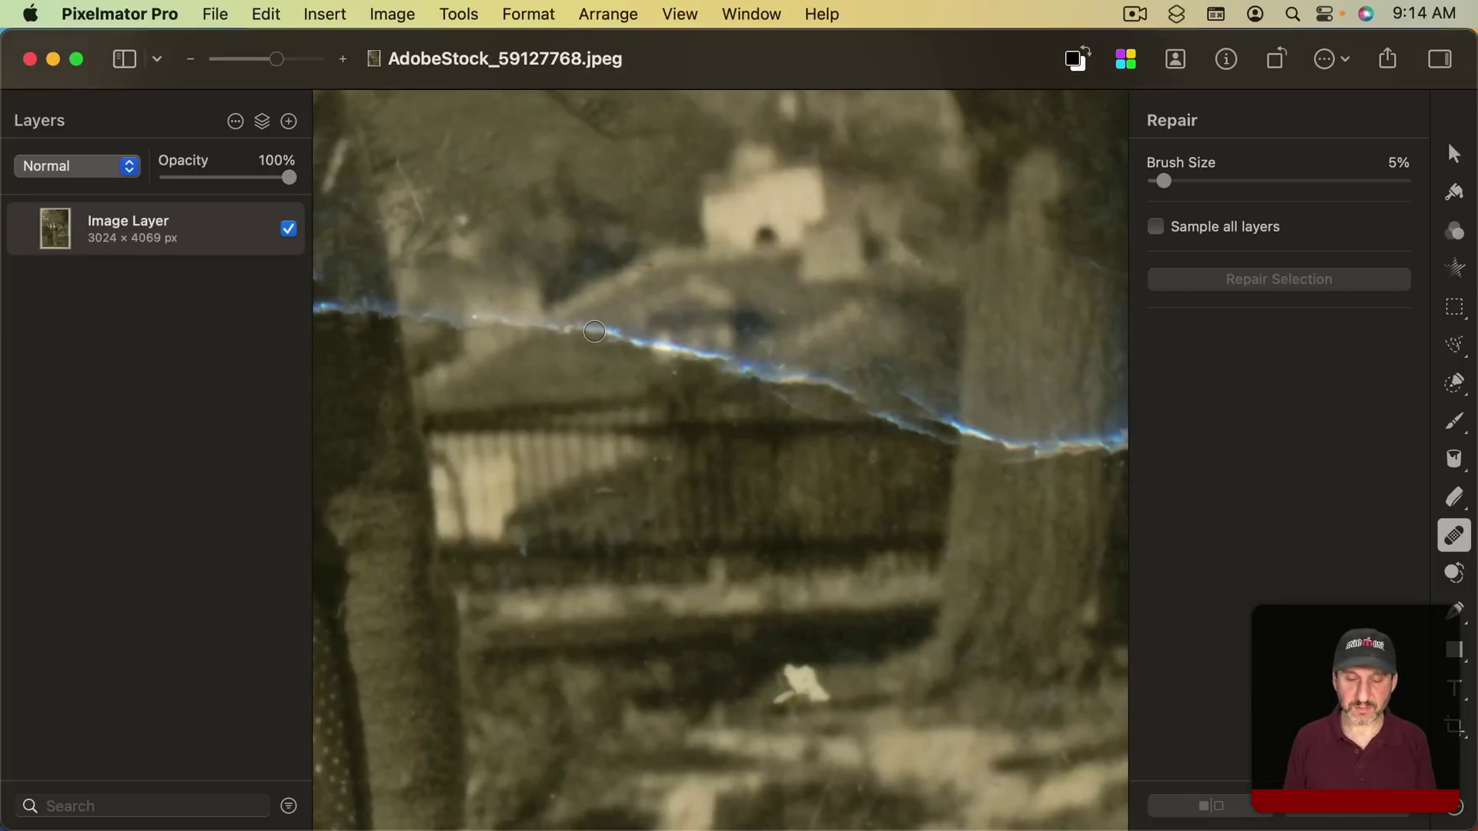
key(bracketright)
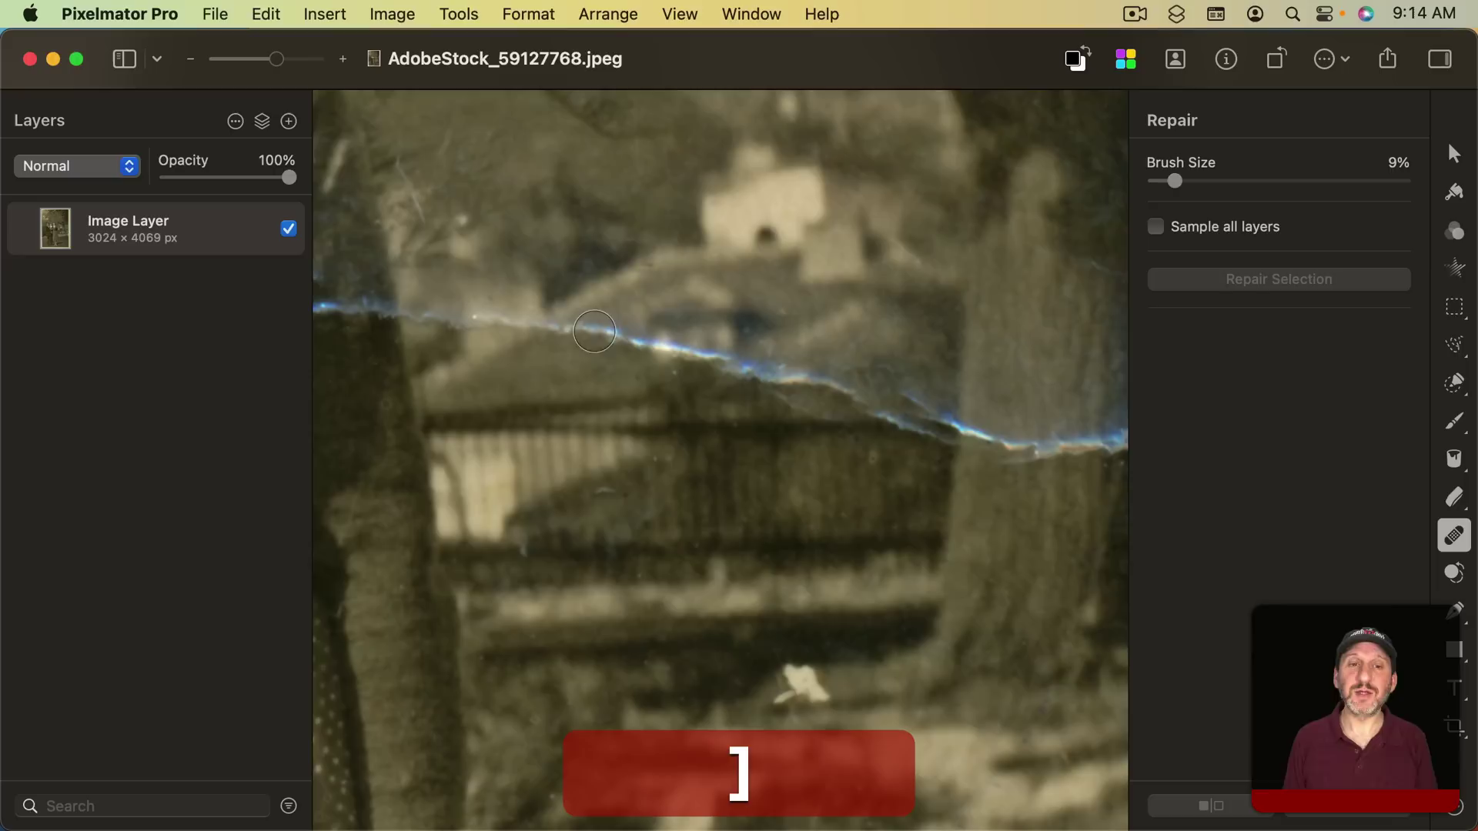
drag(560, 324, 878, 416)
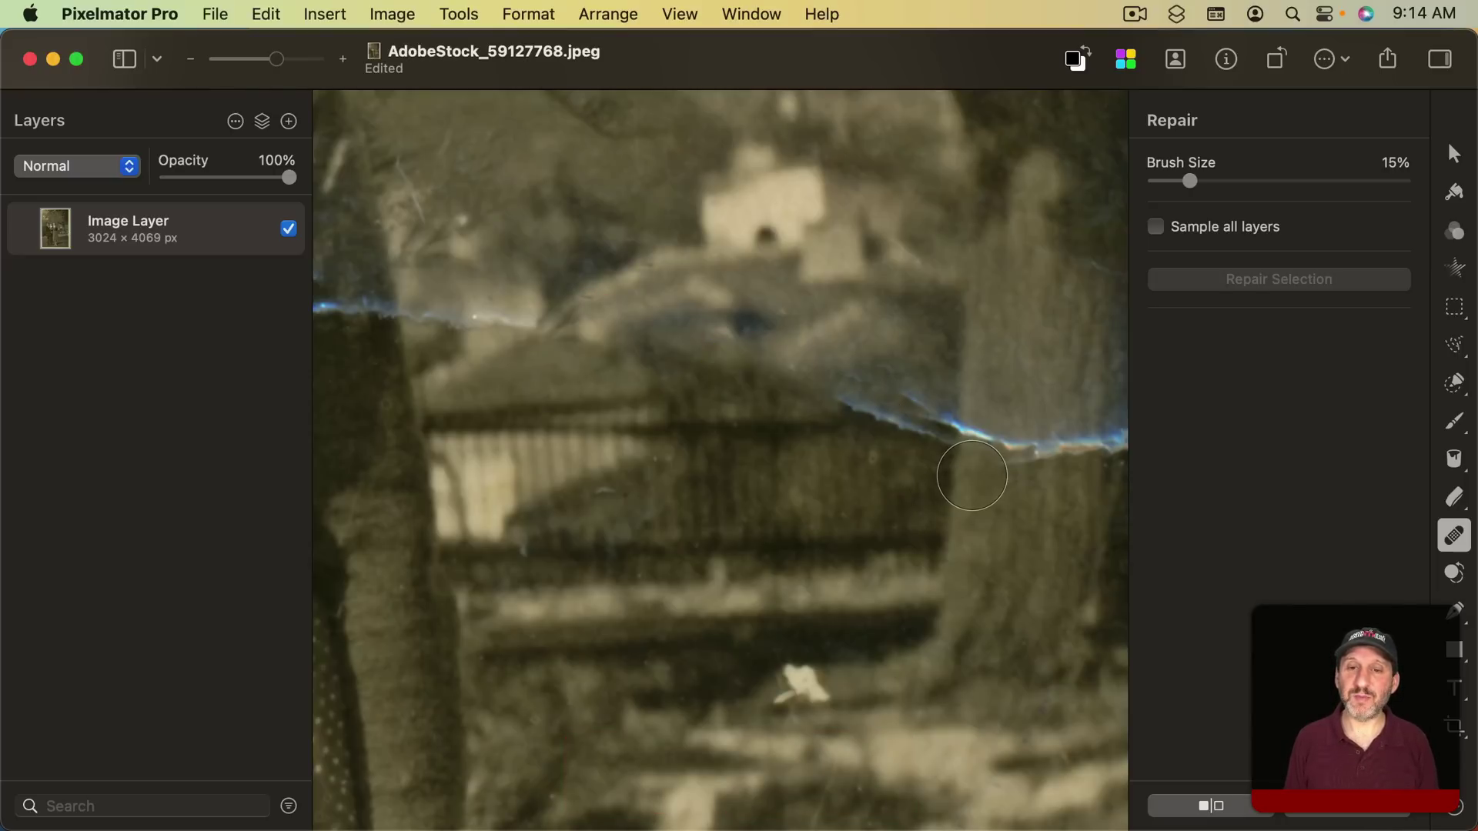
drag(980, 444, 845, 405)
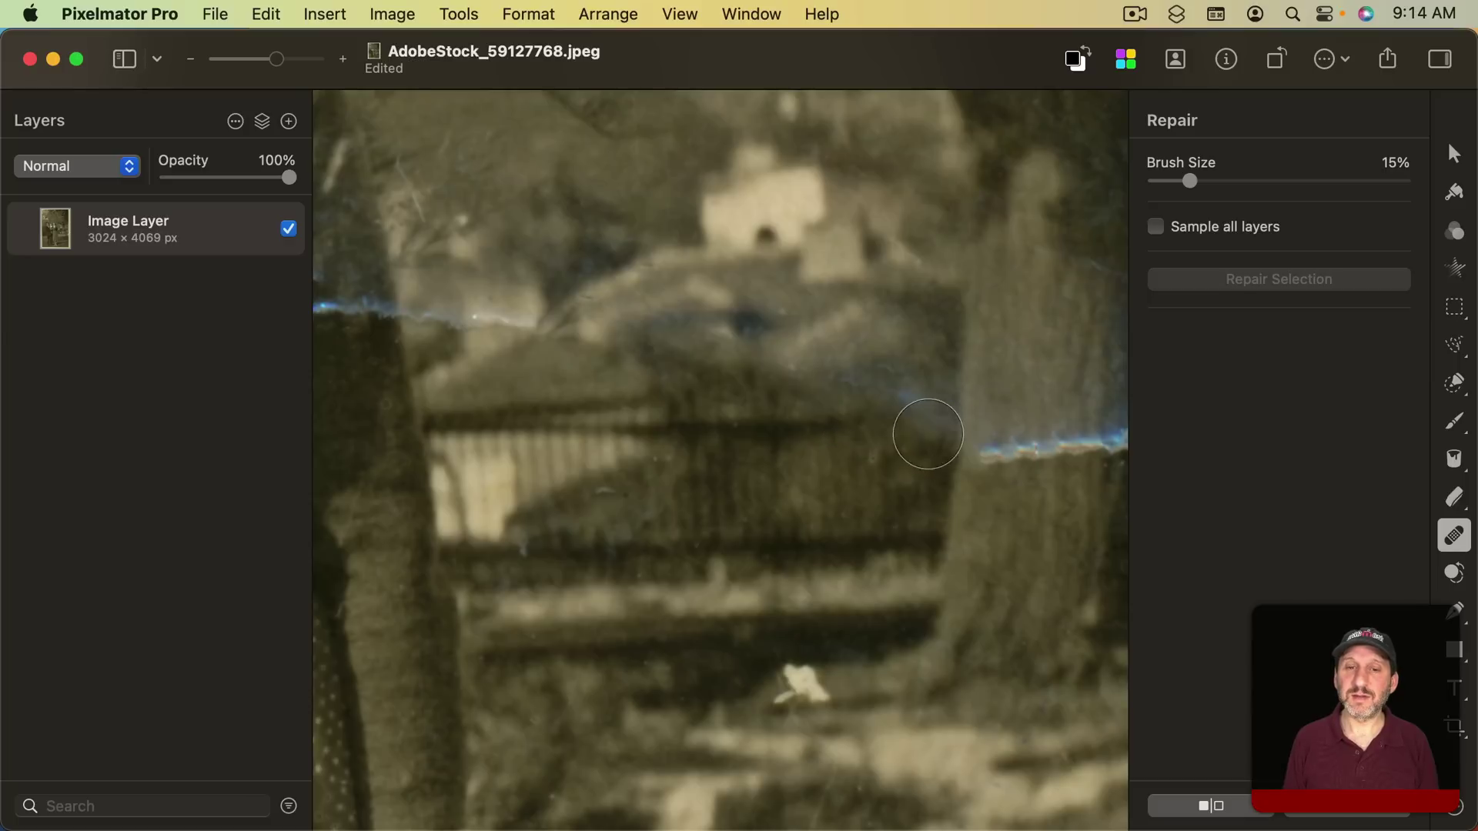